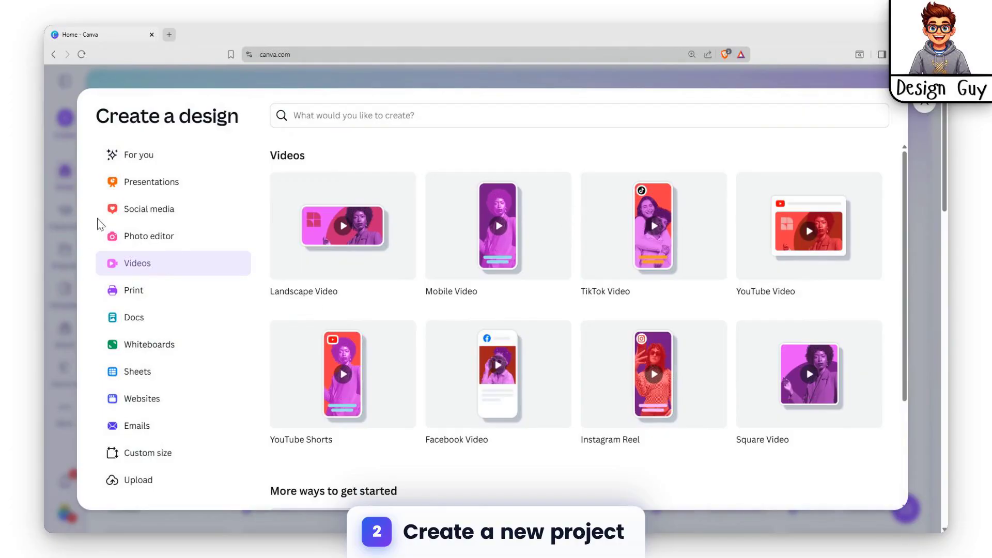
# - Create a blank Landscape Video project and add an empty page to its timeline
pyautogui.click(335, 252)
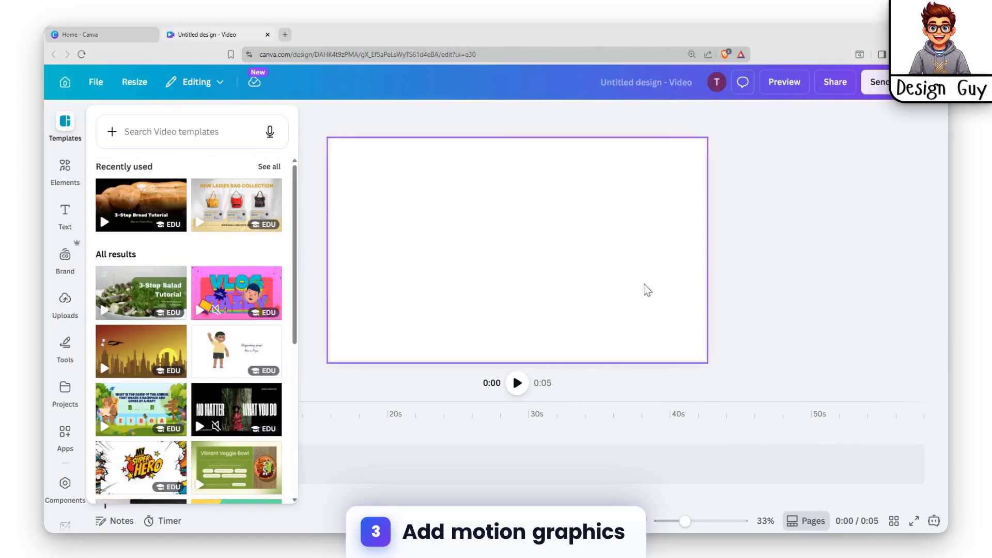
pyautogui.click(66, 222)
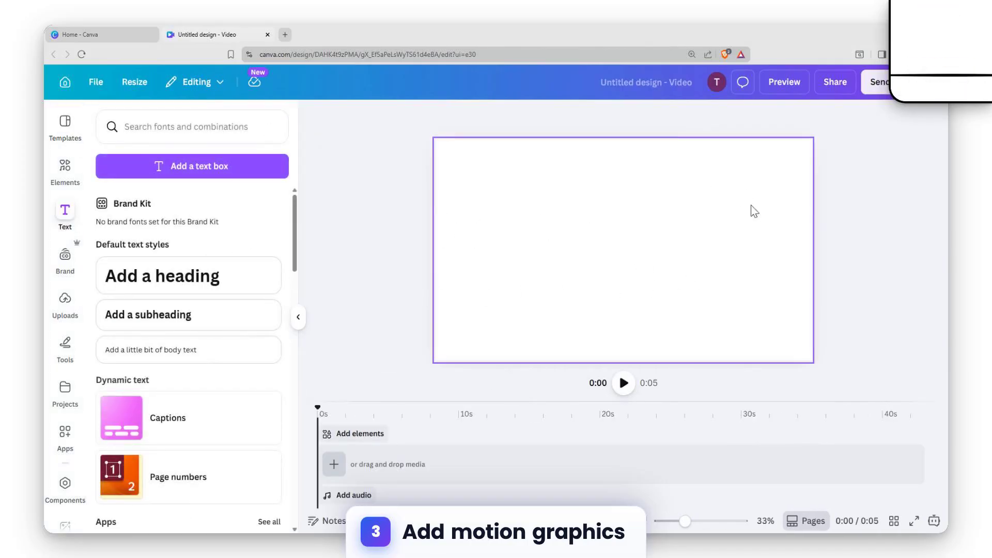
pyautogui.click(334, 465)
pyautogui.click(330, 435)
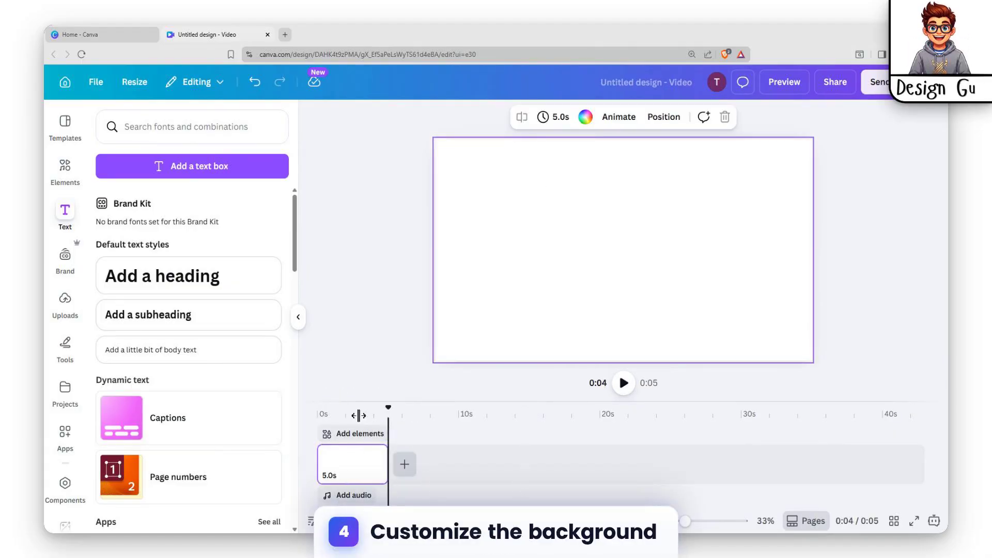
# - Set the page's background to the light orange default solid colour and lengthen its clip to 5.7 s
pyautogui.click(368, 453)
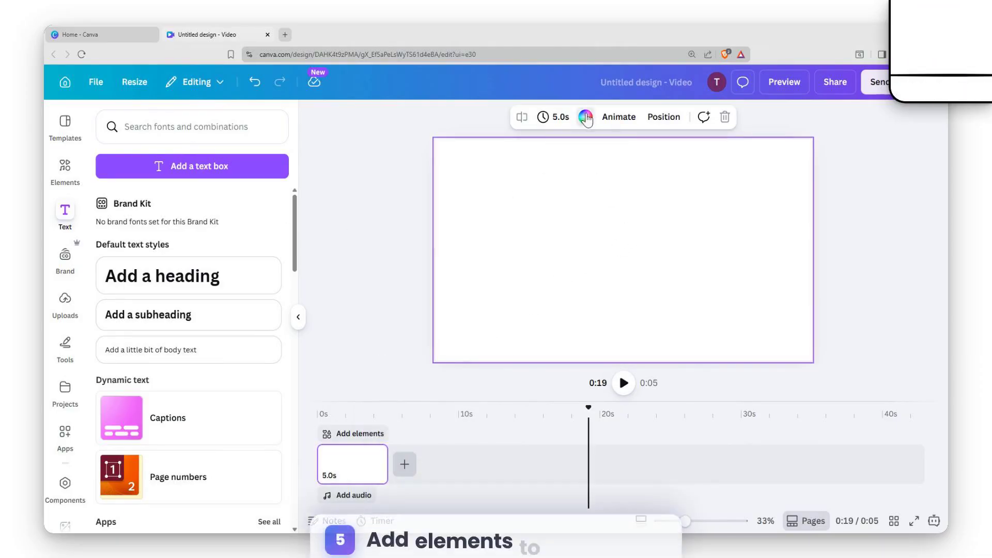
pyautogui.click(586, 117)
pyautogui.click(214, 414)
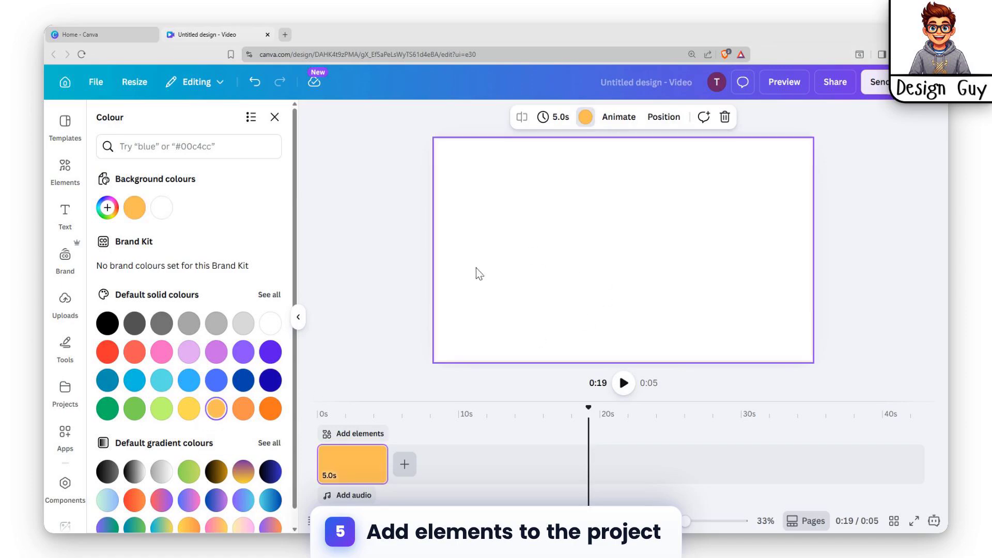
pyautogui.click(360, 464)
pyautogui.moveTo(321, 460); pyautogui.dragTo(311, 459)
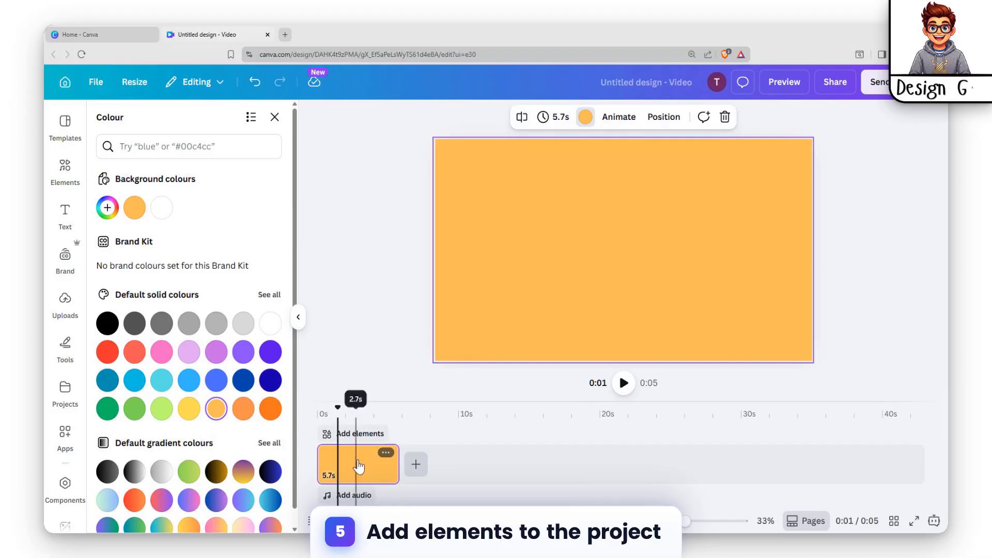
# - Add the recently used "Time to travel" graphic, enlarge it and centre it on the page
pyautogui.click(65, 171)
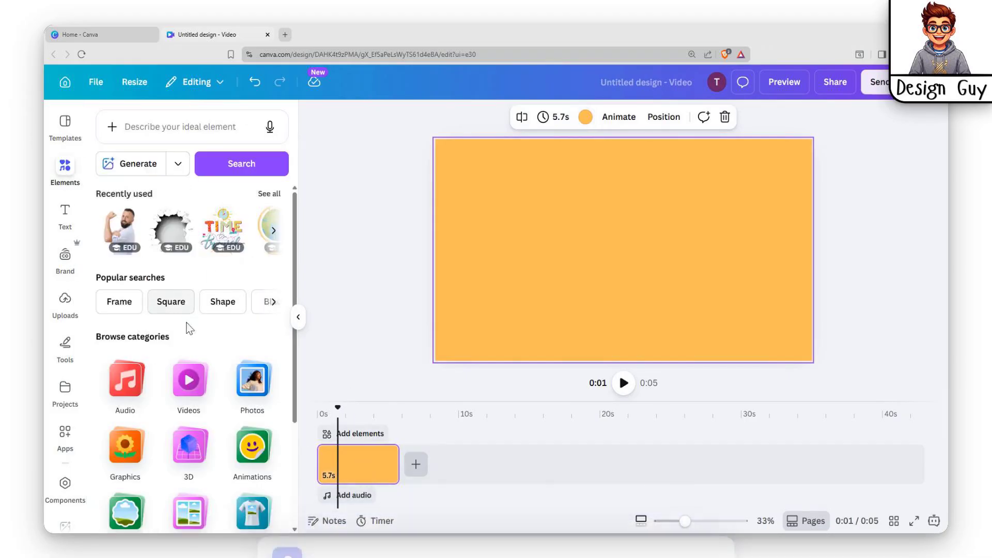
pyautogui.scroll(-3, 170, 341)
pyautogui.scroll(3, 187, 306)
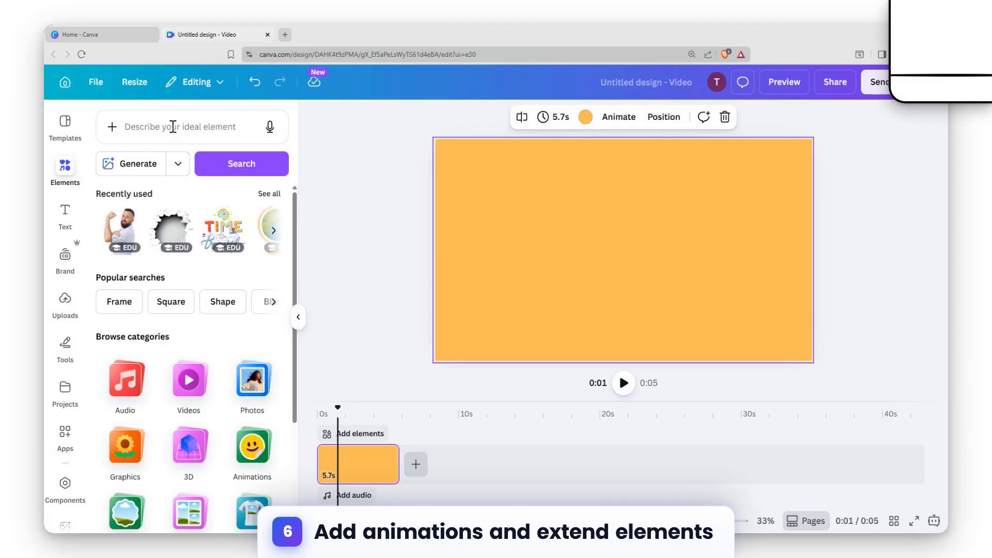
pyautogui.click(216, 221)
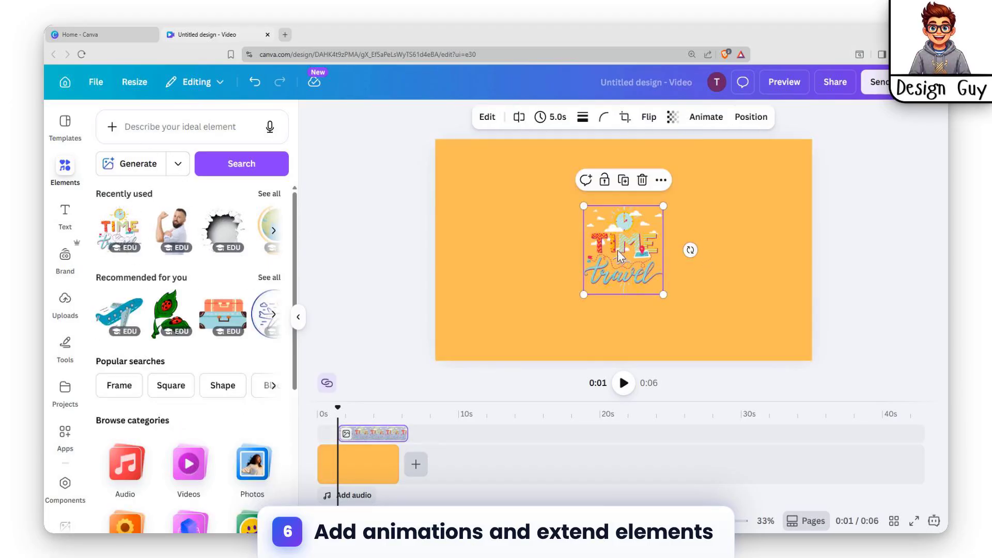
pyautogui.moveTo(617, 250); pyautogui.dragTo(522, 213)
pyautogui.moveTo(565, 246); pyautogui.dragTo(631, 256)
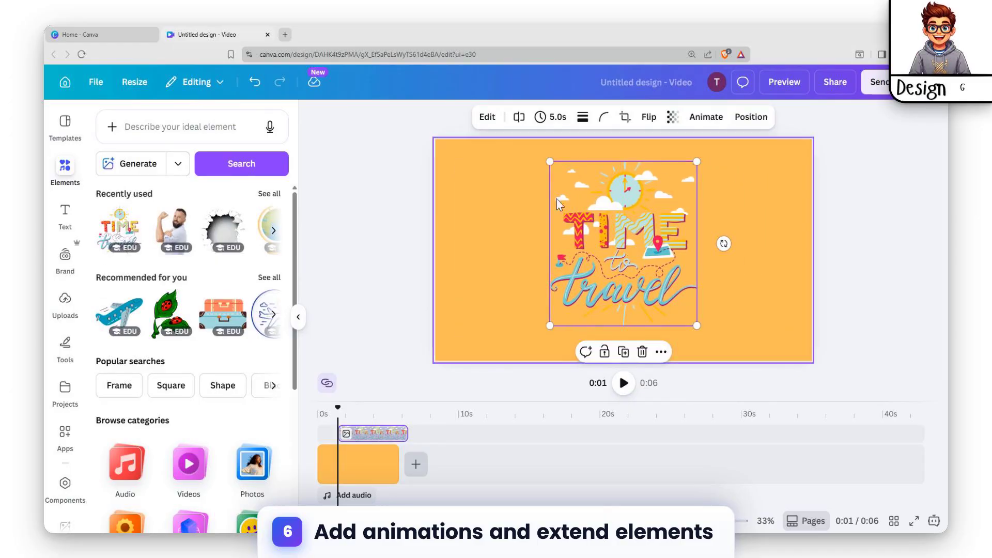
# - Apply the Pop animation to the "Time to travel" graphic and adjust its clip to start at 0 s and last 2.9 s
pyautogui.click(707, 118)
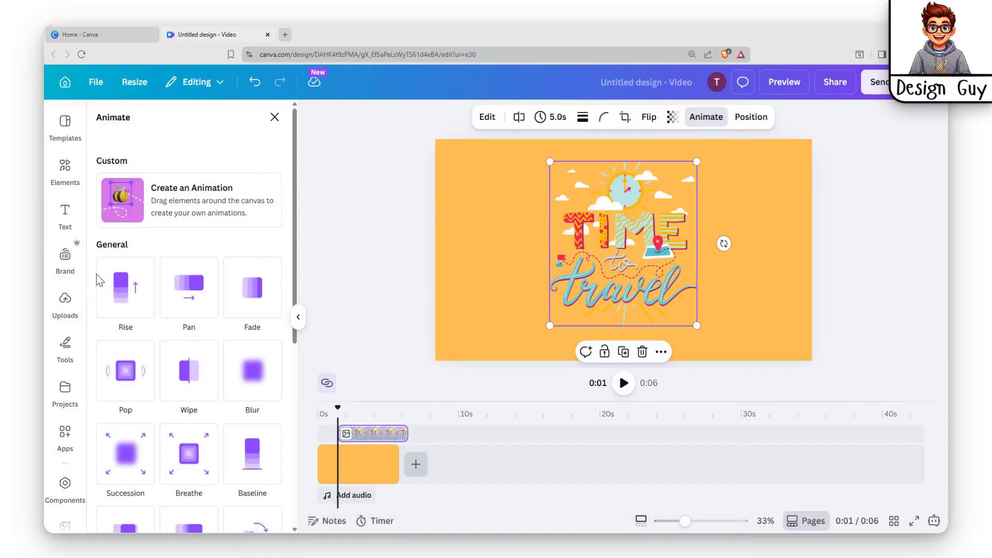
pyautogui.click(142, 387)
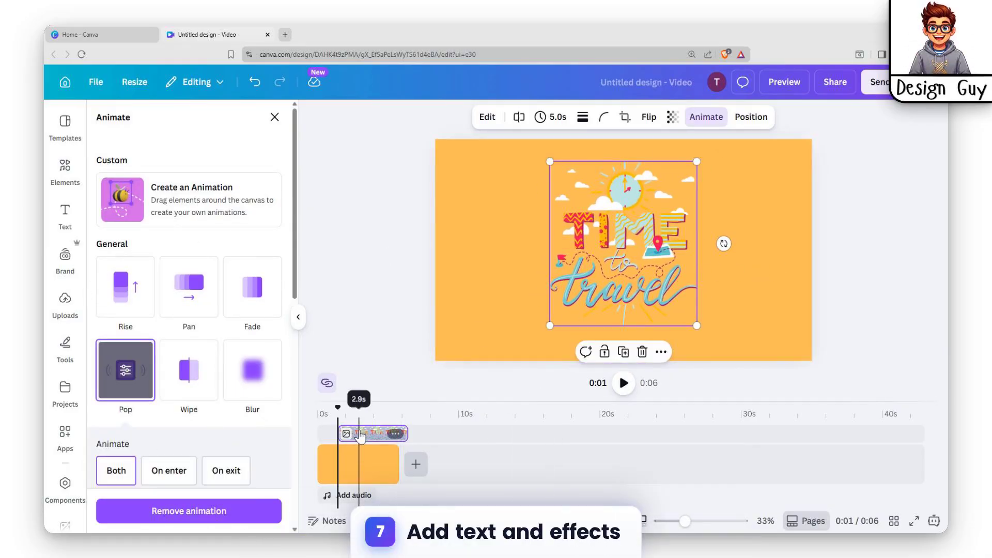
pyautogui.moveTo(343, 432); pyautogui.dragTo(327, 432)
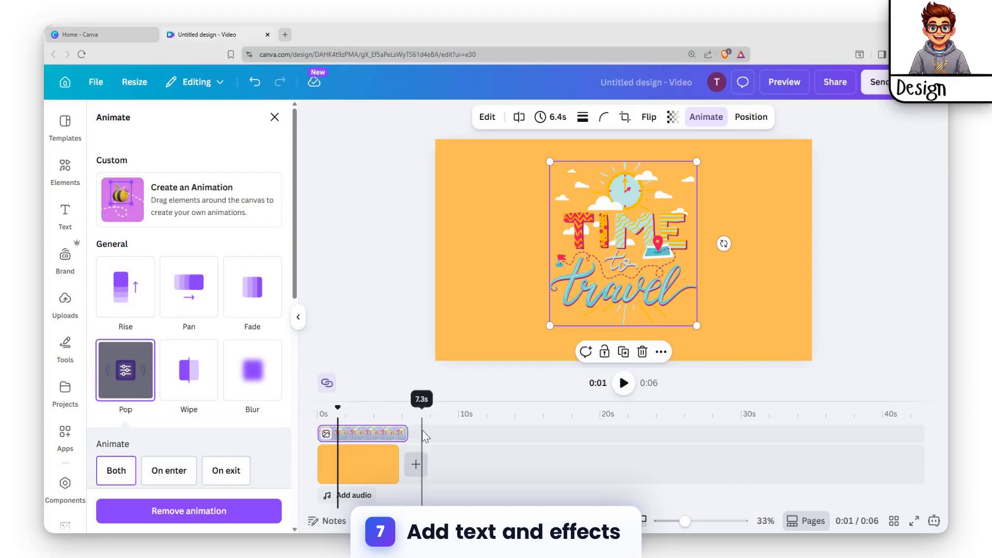
pyautogui.moveTo(405, 430); pyautogui.dragTo(368, 433)
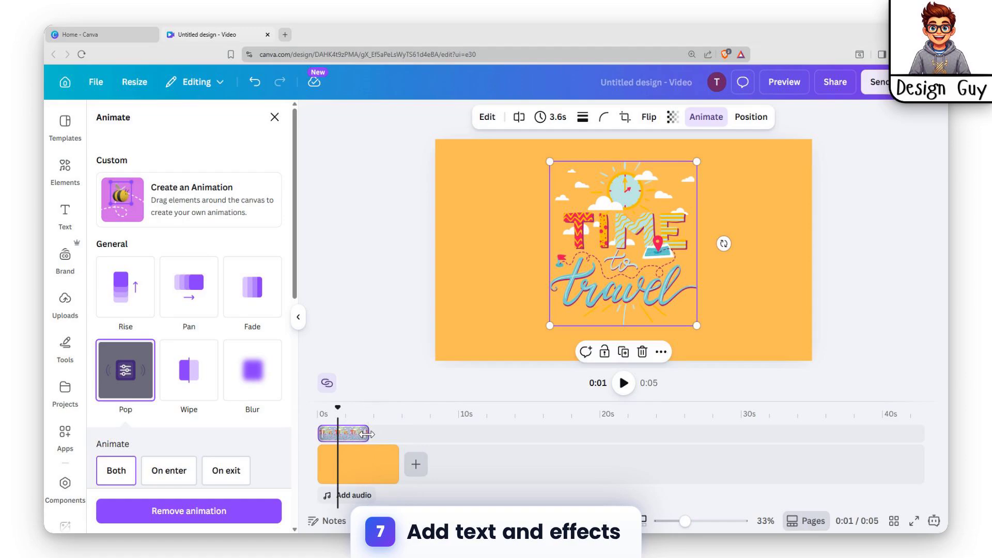
pyautogui.moveTo(367, 434); pyautogui.dragTo(357, 435)
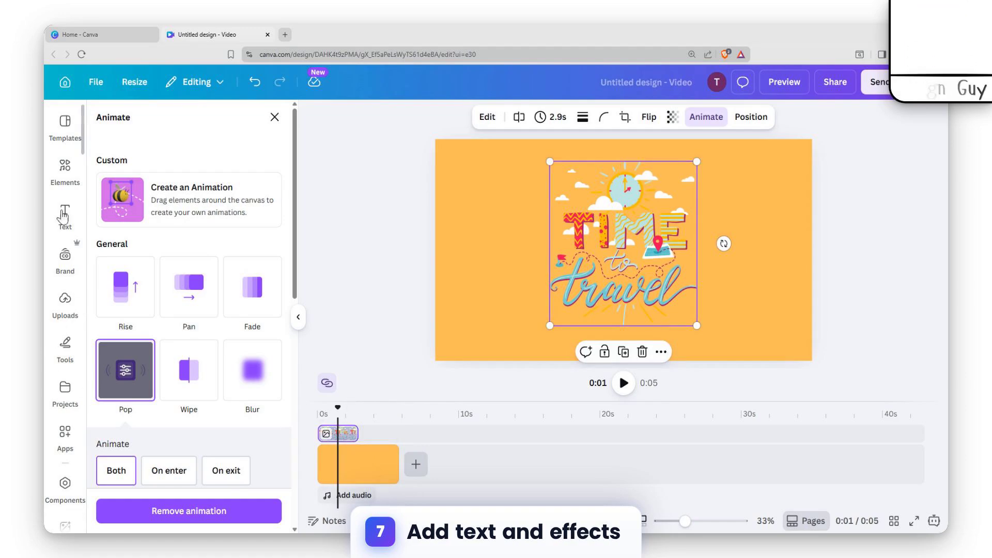
# - Add a heading text box and move it up over the upper part of the graphic
pyautogui.click(72, 222)
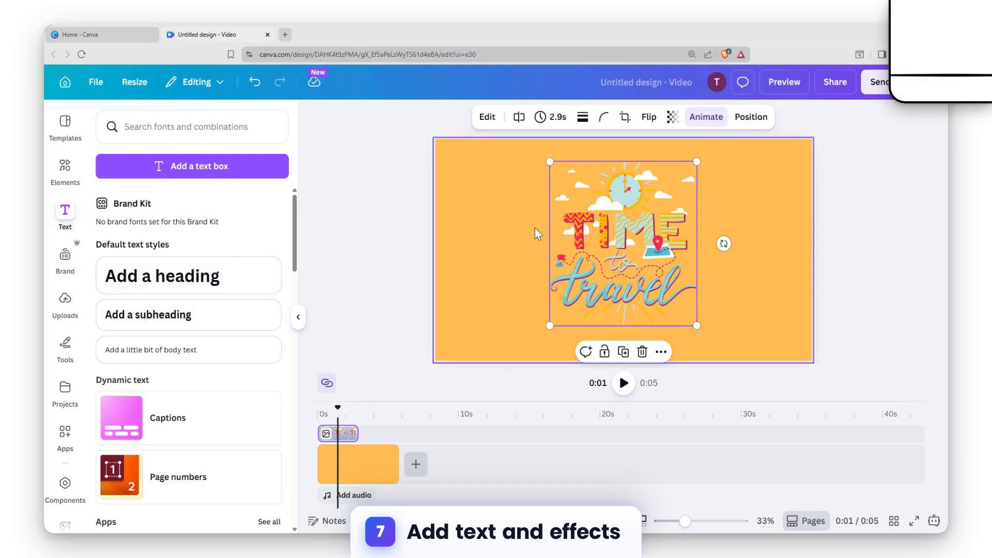
pyautogui.click(158, 286)
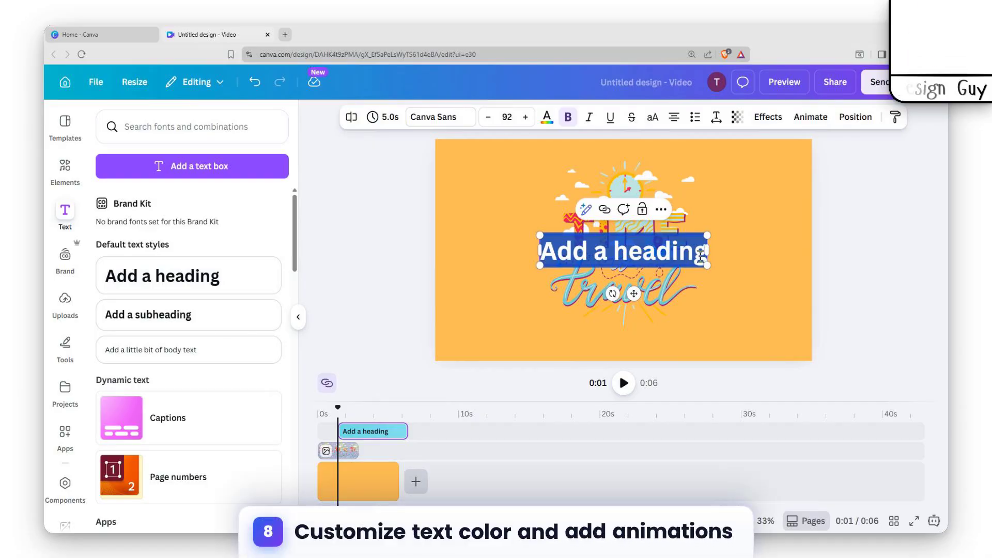
pyautogui.click(745, 256)
pyautogui.click(641, 254)
pyautogui.moveTo(641, 254); pyautogui.dragTo(652, 202)
# - Replace the heading's placeholder text with "Where do you want to go?"
pyautogui.doubleClick(653, 202)
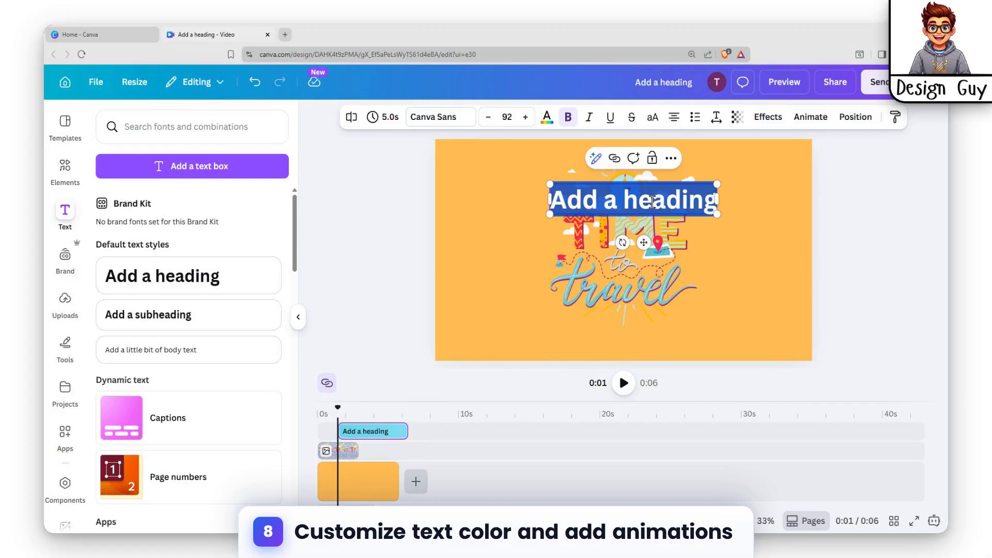
pyautogui.write('WH')
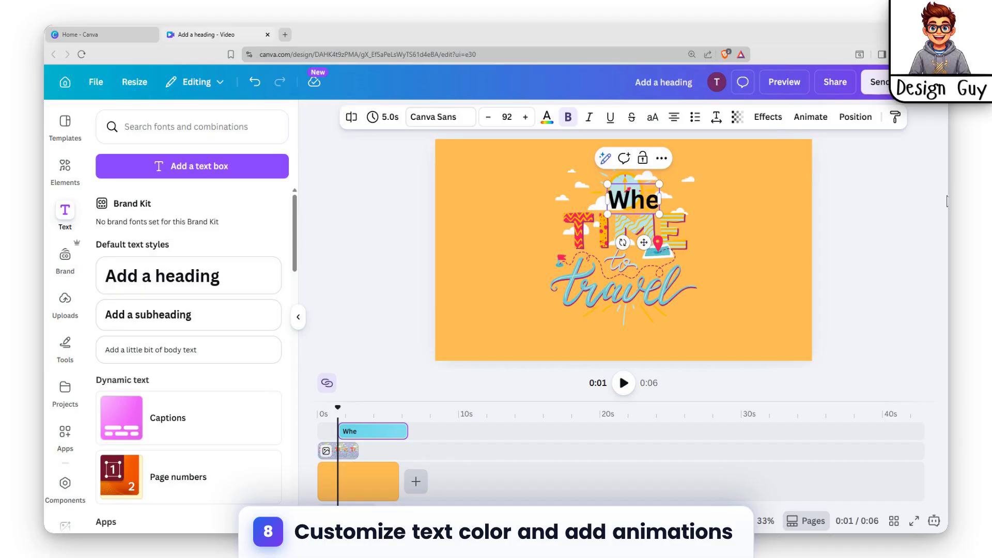
pyautogui.write('ere do yo')
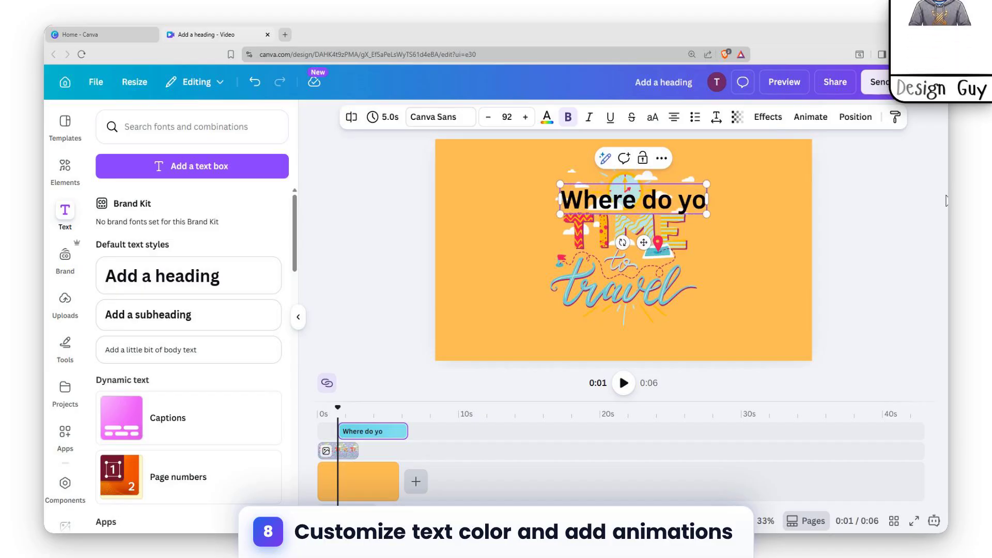
pyautogui.write('u want to go')
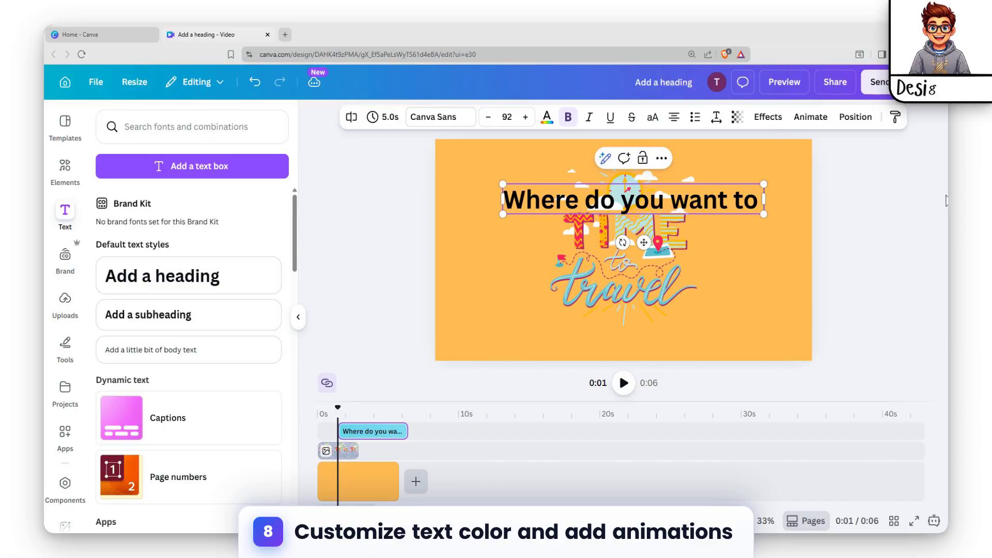
pyautogui.write('?')
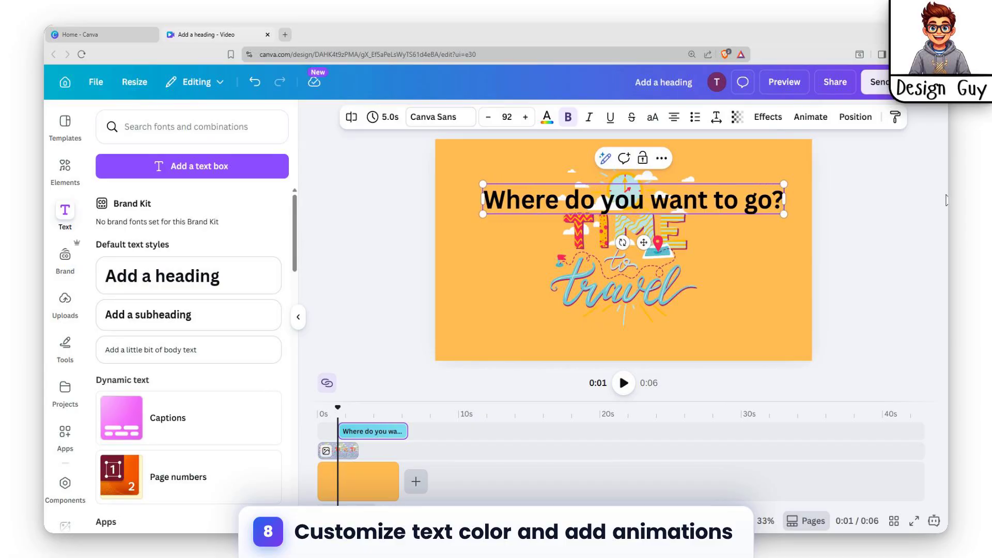
pyautogui.press('Escape')
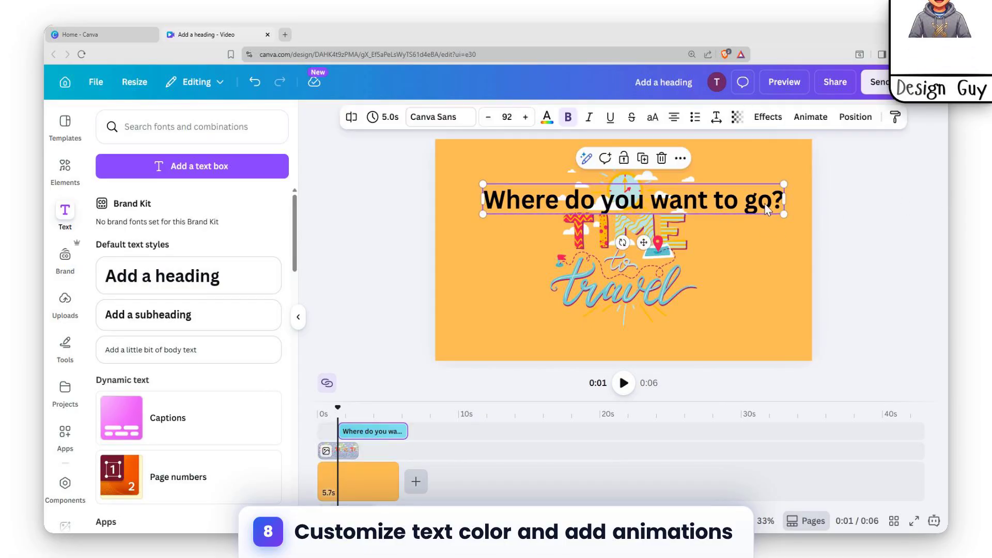
# - Try the Neon Lights and Screenprint text effects on the heading, and settle on the Graffiti effect
pyautogui.click(768, 123)
pyautogui.scroll(-4, 201, 298)
pyautogui.click(170, 344)
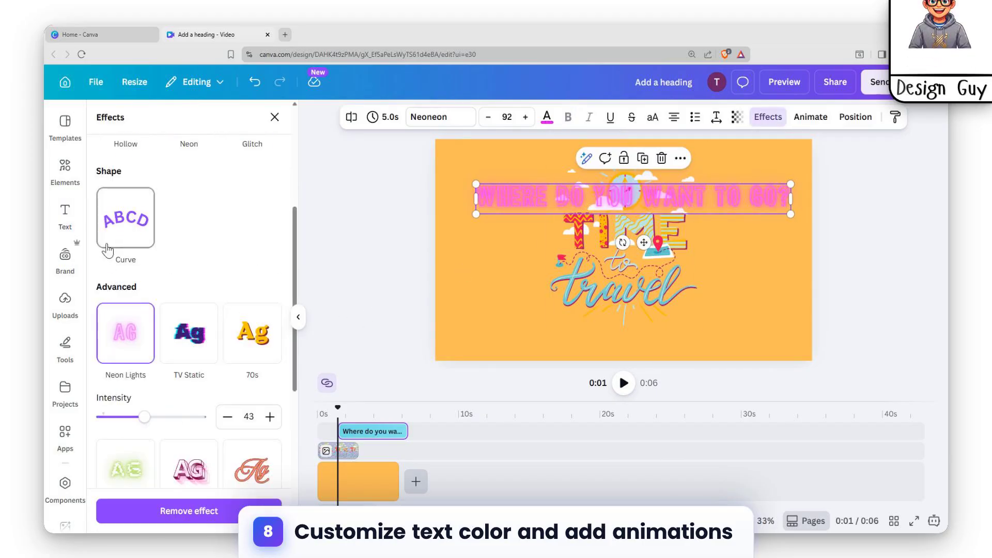
pyautogui.scroll(-2, 163, 279)
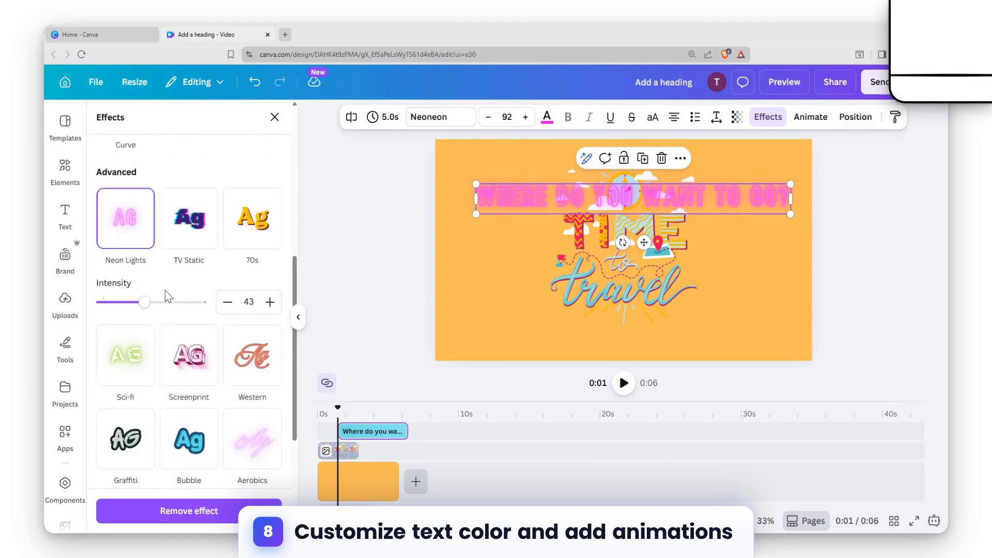
pyautogui.click(190, 379)
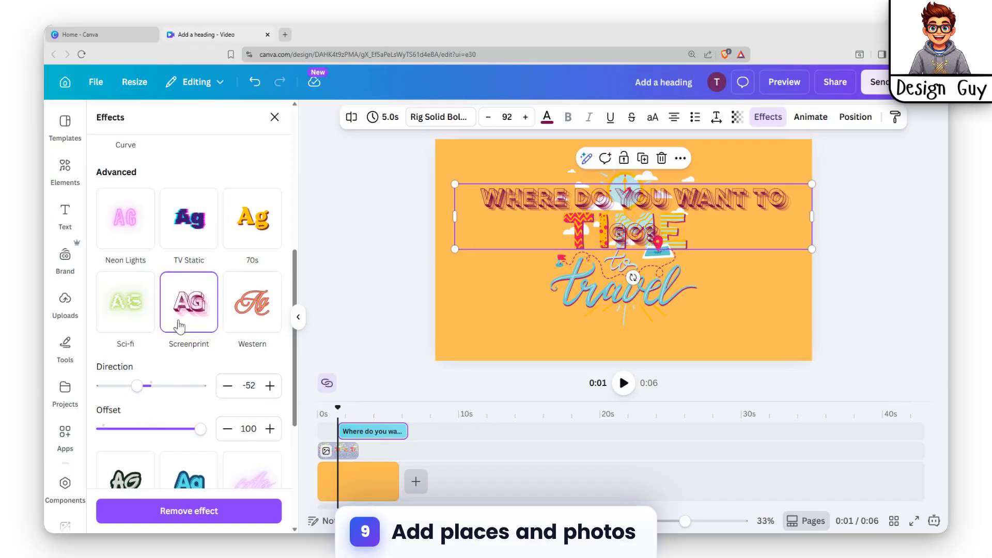
pyautogui.scroll(-2, 179, 327)
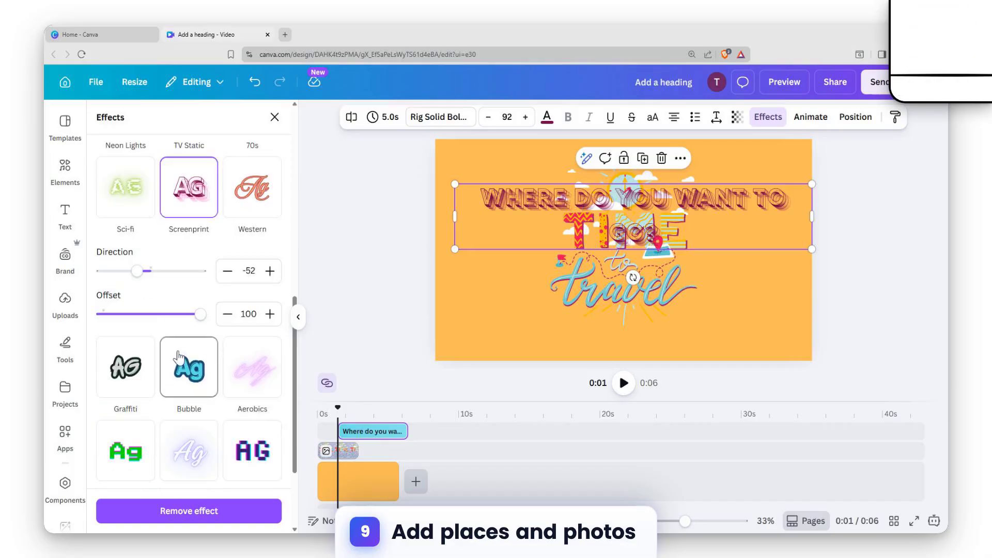
pyautogui.scroll(-2, 179, 356)
pyautogui.click(125, 243)
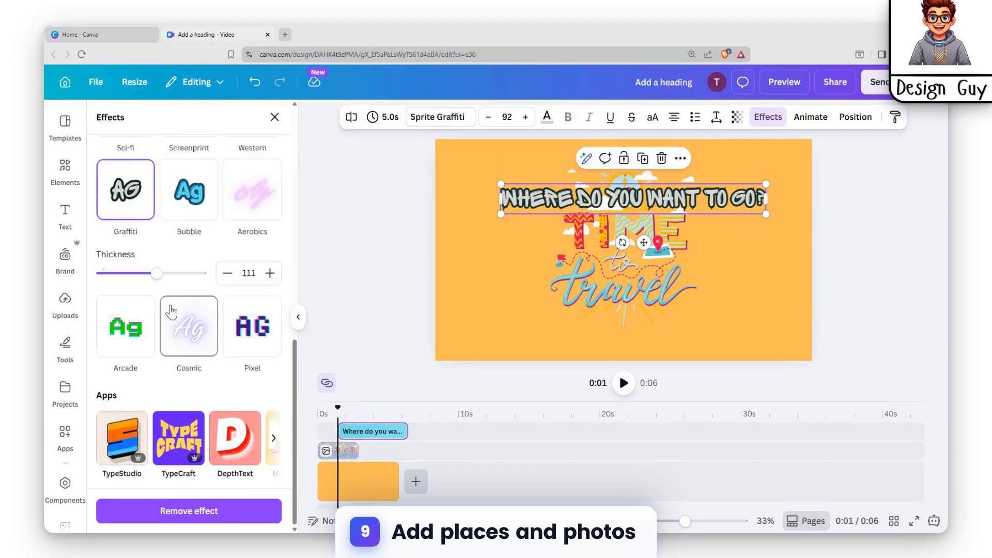
# - Change the heading's text colour to the turquoise default solid colour
pyautogui.click(550, 120)
pyautogui.scroll(-1, 180, 381)
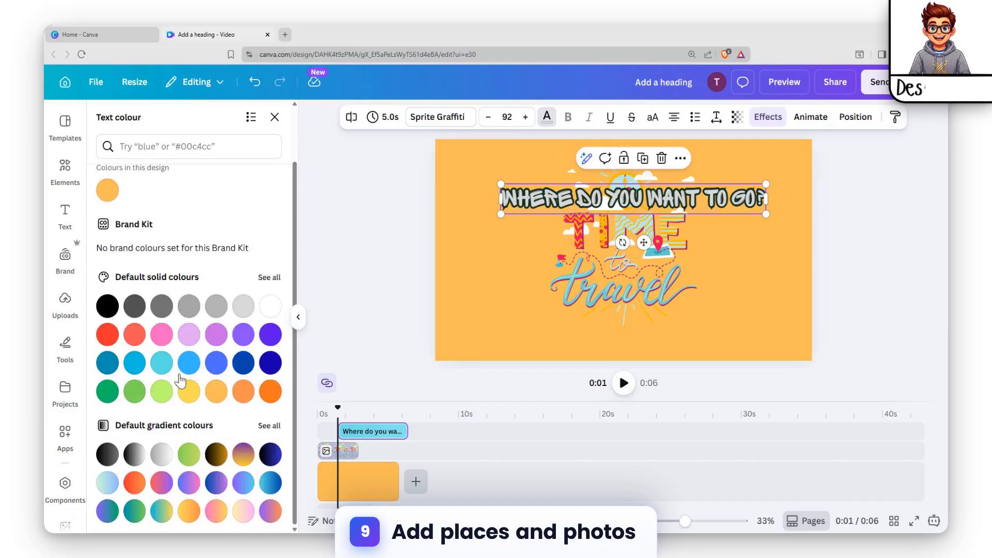
pyautogui.click(162, 363)
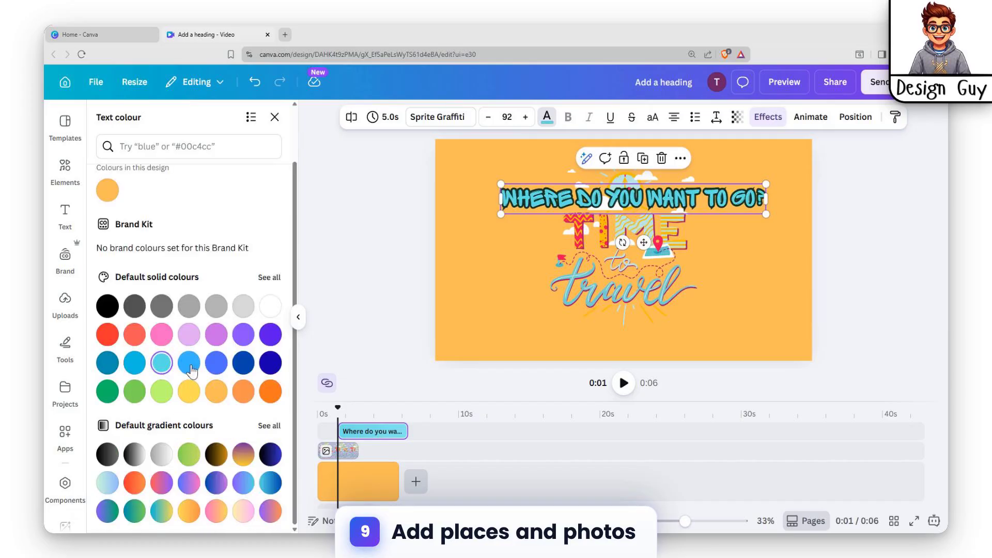
# - Move the heading down towards the page's middle and trim its clip to 3.4 s, starting after the graphic's clip
pyautogui.moveTo(724, 197); pyautogui.dragTo(719, 226)
pyautogui.click(742, 291)
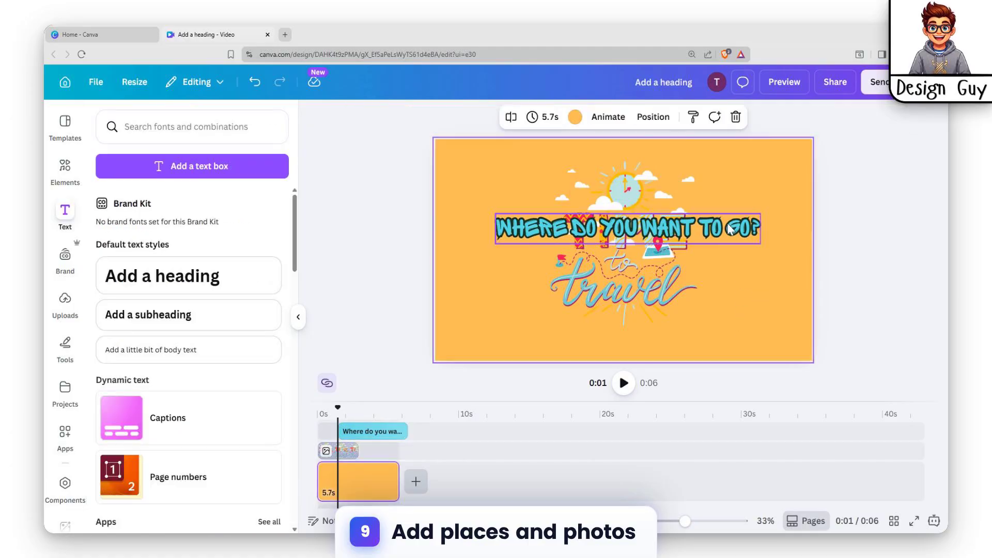
pyautogui.click(729, 228)
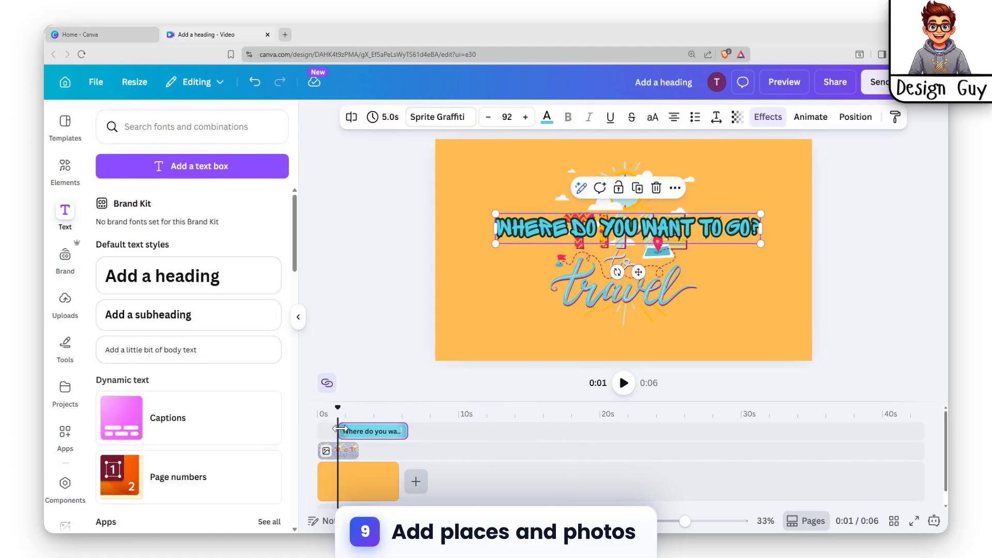
pyautogui.moveTo(340, 428); pyautogui.dragTo(361, 431)
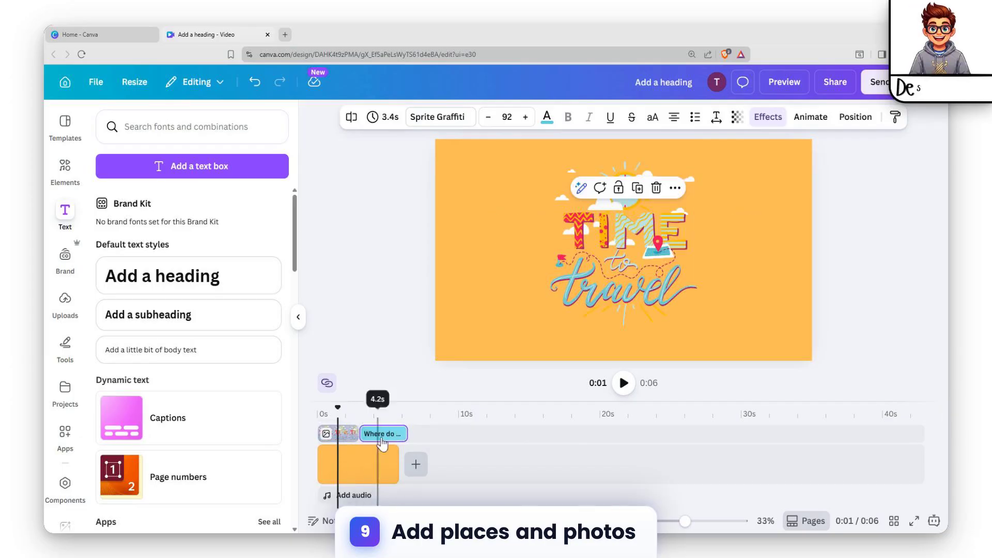
# - Apply the Ascend animation to the heading, keeping it on both enter and exit
pyautogui.click(380, 435)
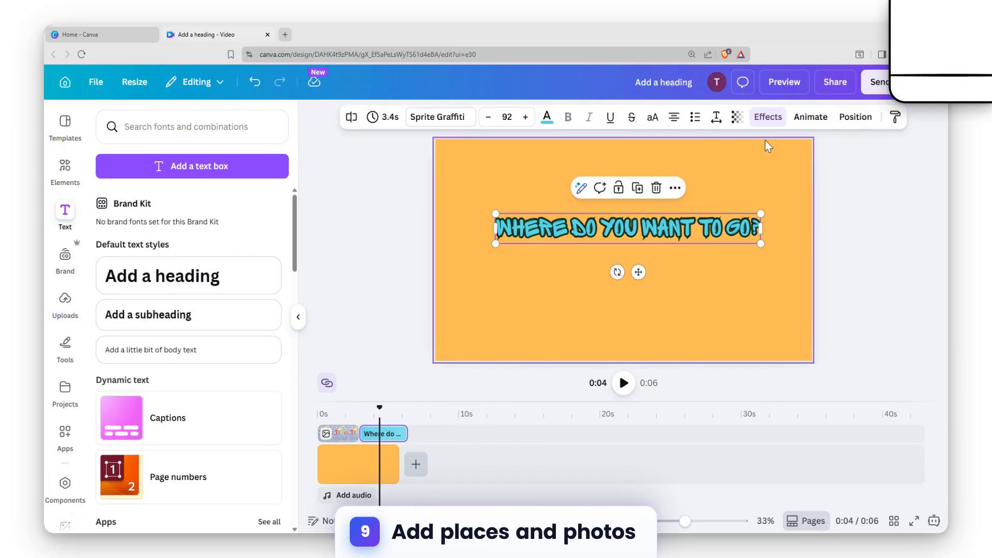
pyautogui.click(810, 117)
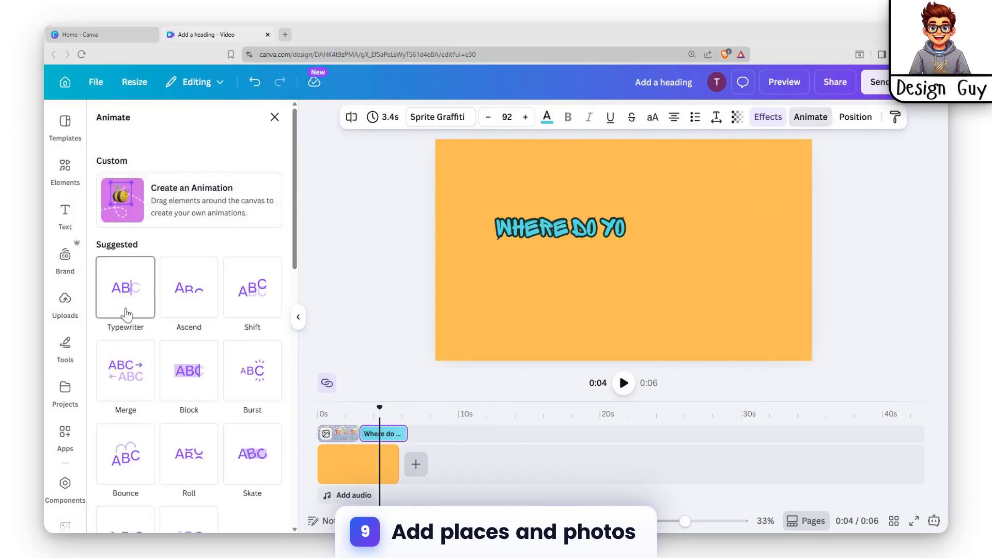
pyautogui.click(168, 305)
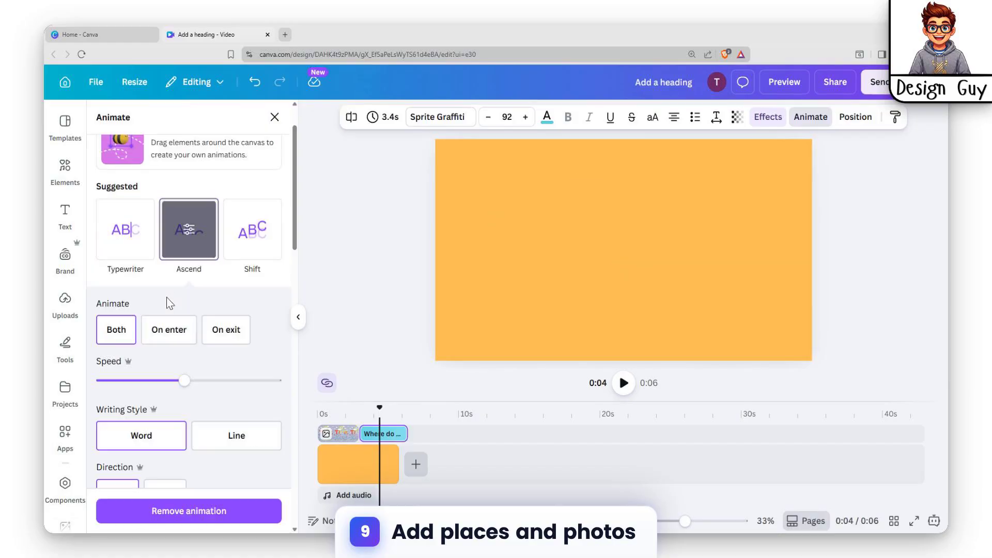
pyautogui.click(373, 459)
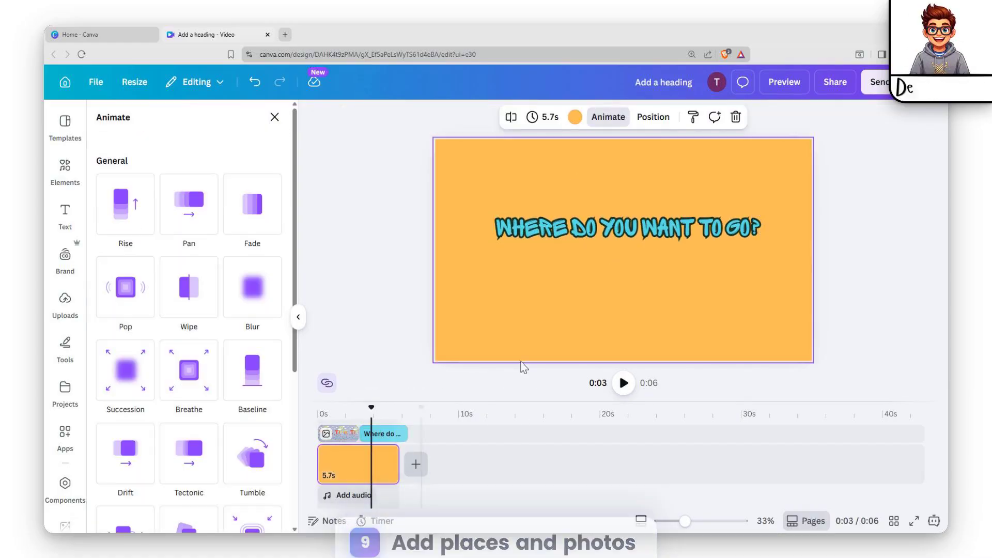
# - Search the elements for "places" and list all the photo results
pyautogui.click(64, 167)
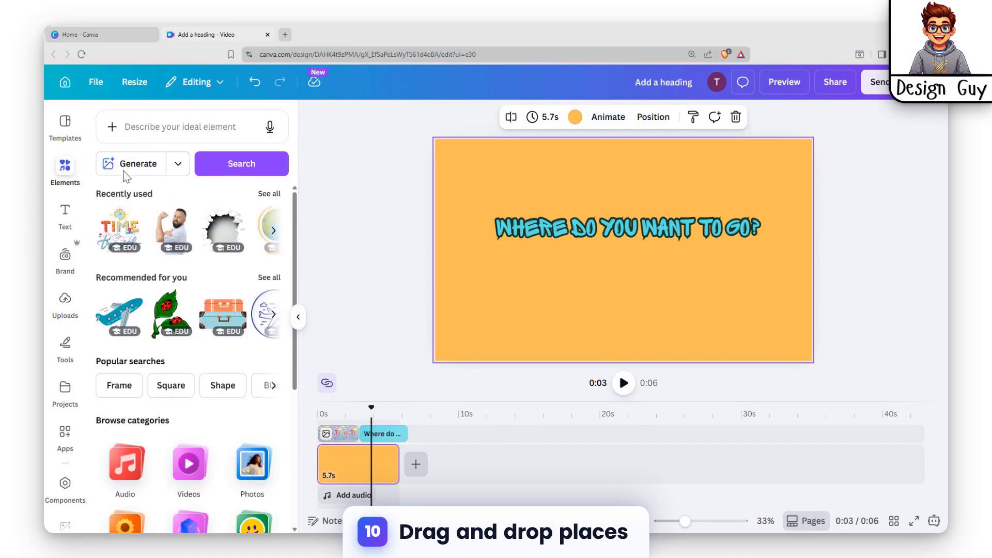
pyautogui.click(156, 130)
pyautogui.write('d')
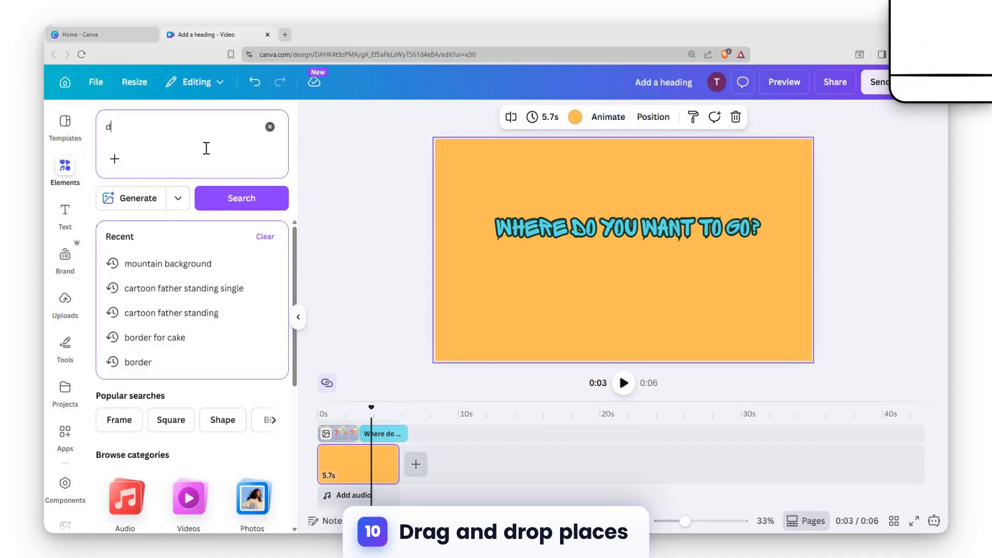
pyautogui.press('BackSpace')
pyautogui.write('places')
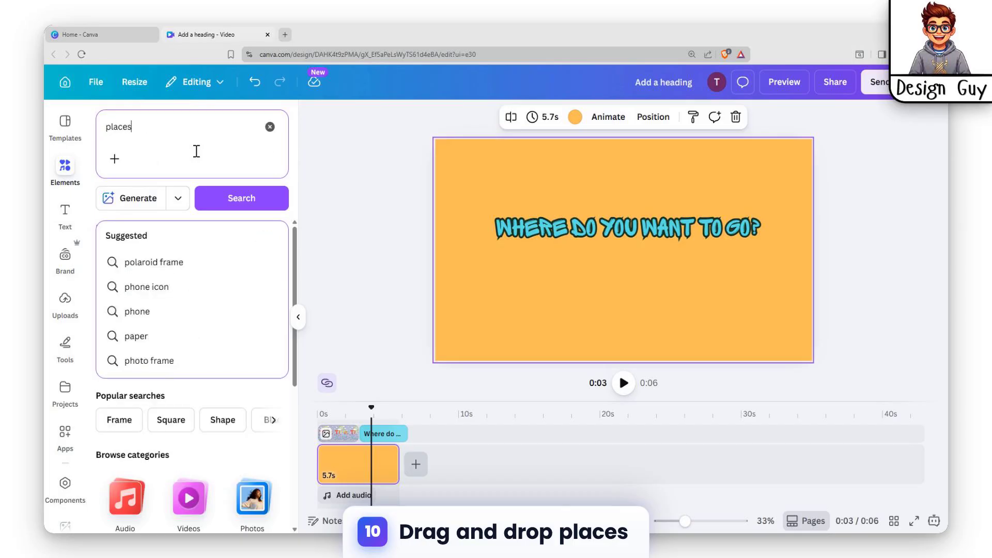
pyautogui.press('Return')
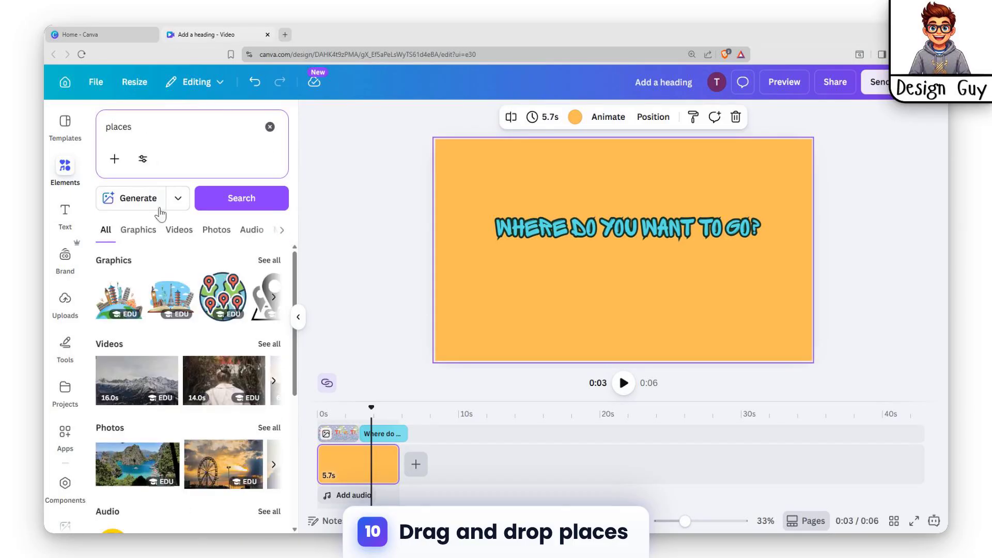
pyautogui.scroll(-3, 186, 372)
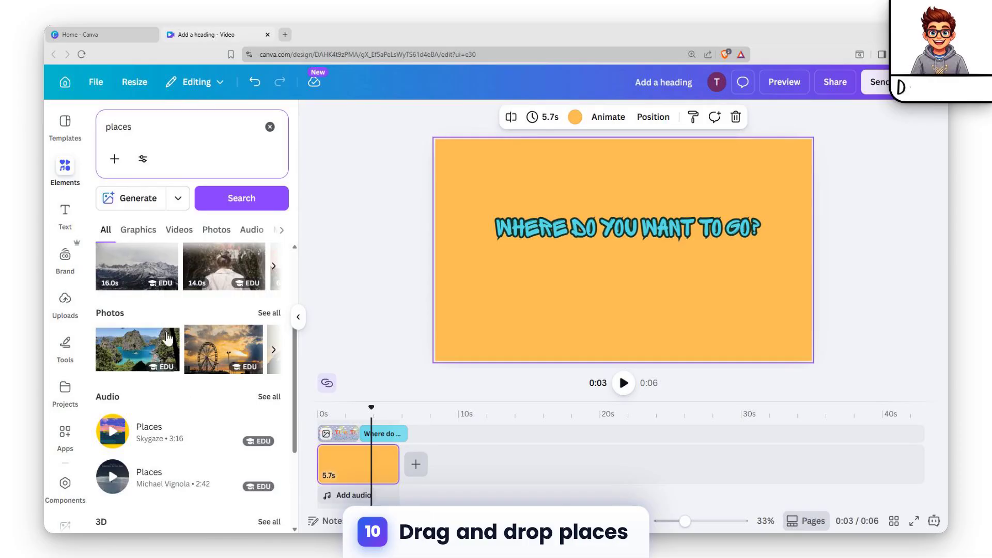
pyautogui.click(267, 315)
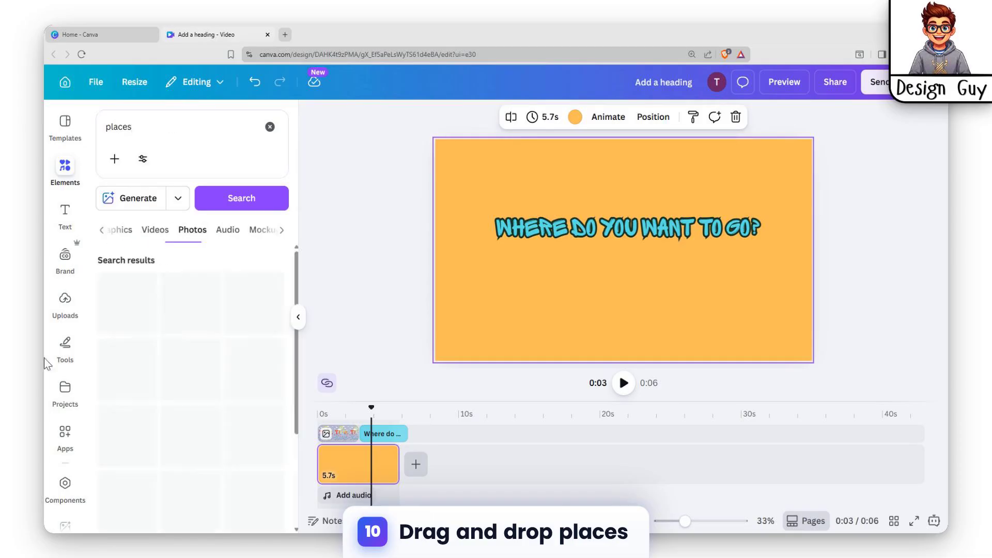
# - Place the photo of the illuminated palace reflected in water on the page, shrink it and position it below the heading's left half
pyautogui.scroll(-5, 202, 398)
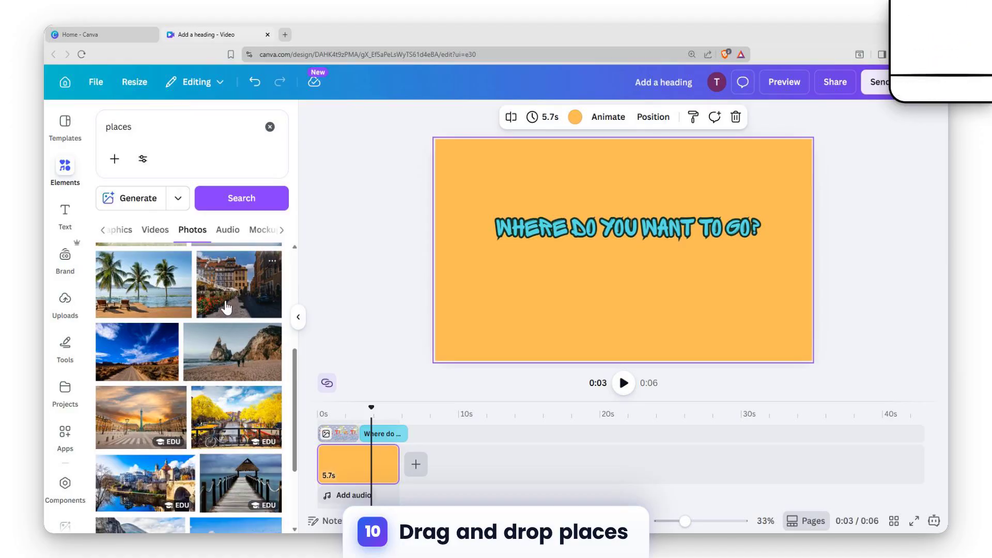
pyautogui.moveTo(229, 301)
pyautogui.mouseDown()
pyautogui.moveTo(643, 277)
pyautogui.moveTo(441, 413)
pyautogui.moveTo(423, 415)
pyautogui.mouseUp()
pyautogui.scroll(2, 219, 343)
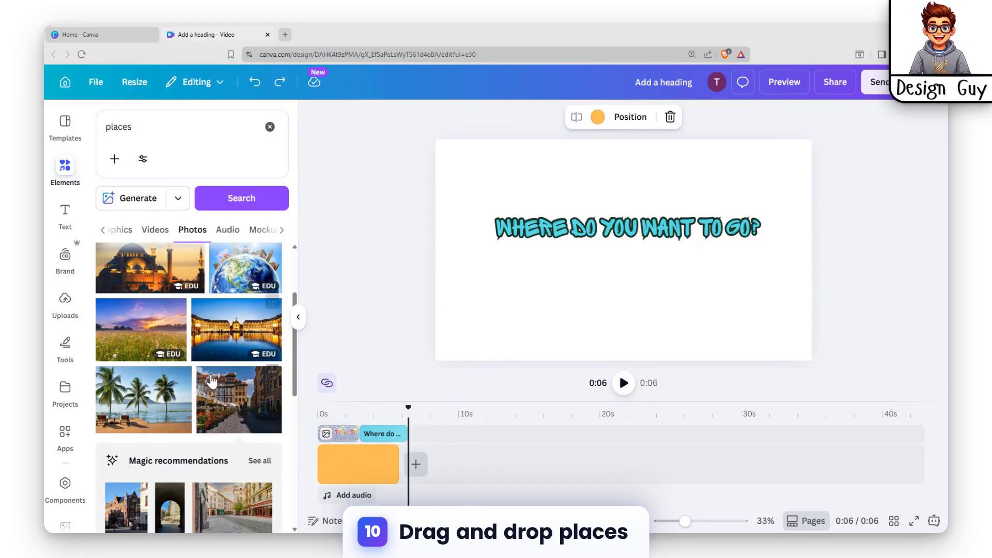
pyautogui.moveTo(222, 345); pyautogui.dragTo(496, 282)
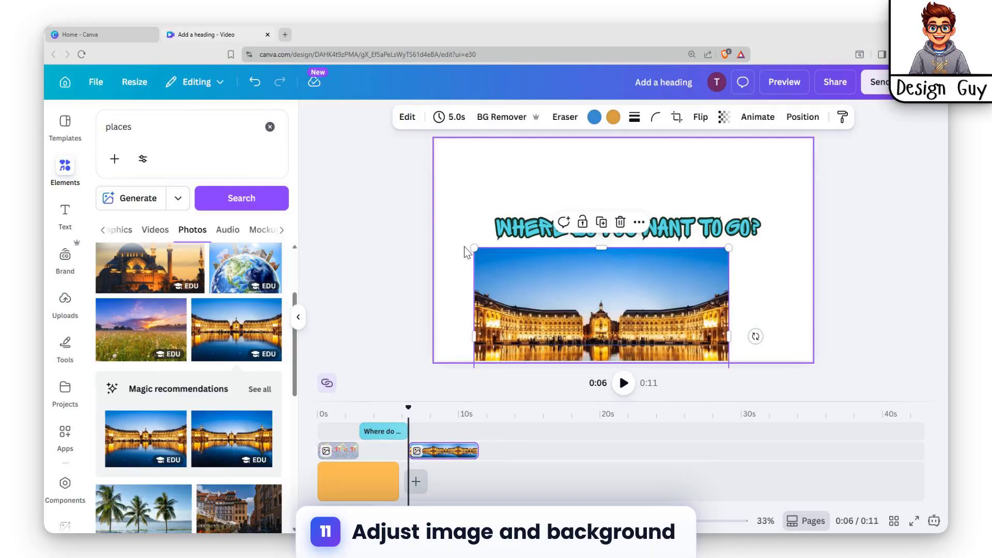
pyautogui.moveTo(474, 248); pyautogui.dragTo(578, 321)
pyautogui.moveTo(627, 346); pyautogui.dragTo(512, 275)
pyautogui.moveTo(458, 250); pyautogui.dragTo(476, 256)
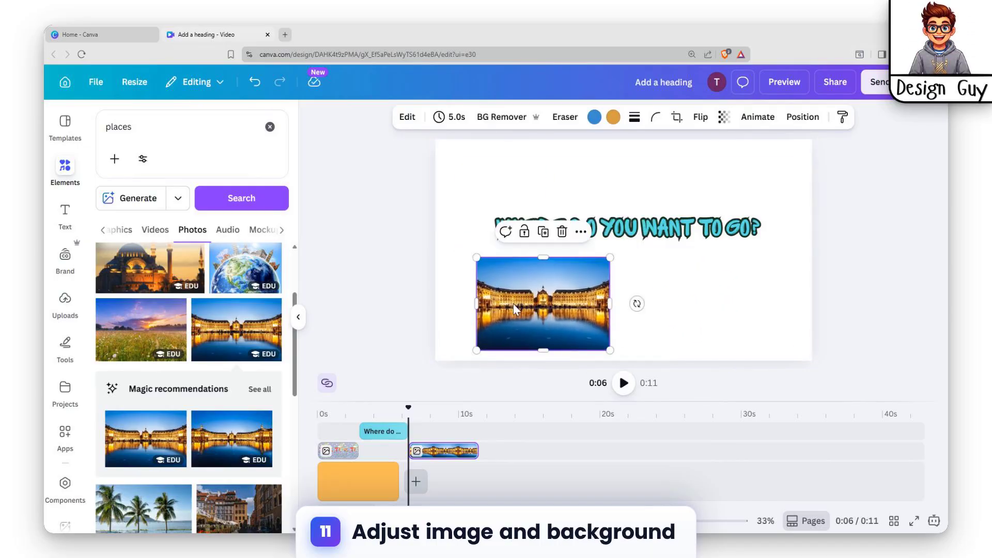
# - Place the sunset flower meadow photo beside the palace photo and reduce it to a similar height
pyautogui.click(161, 125)
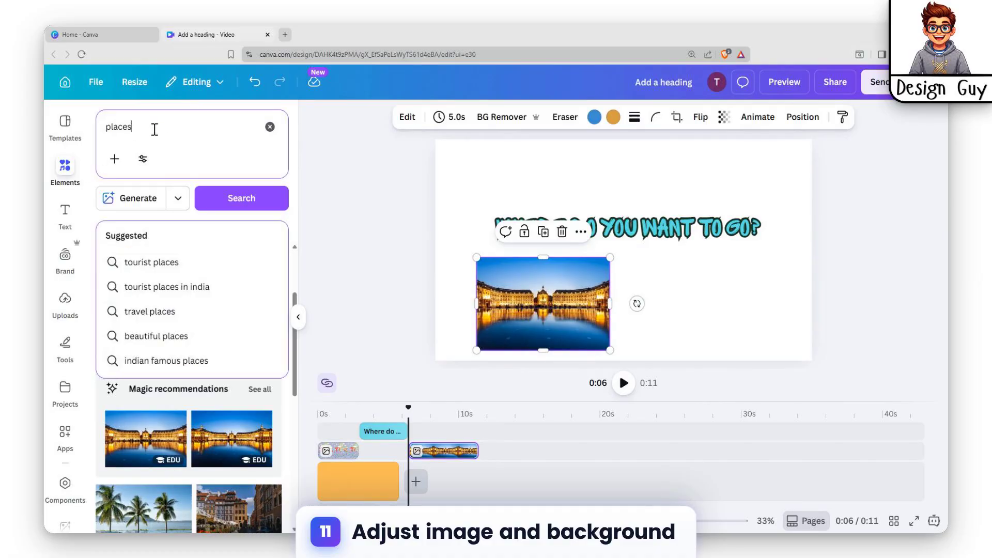
pyautogui.click(709, 318)
pyautogui.moveTo(165, 317); pyautogui.dragTo(663, 311)
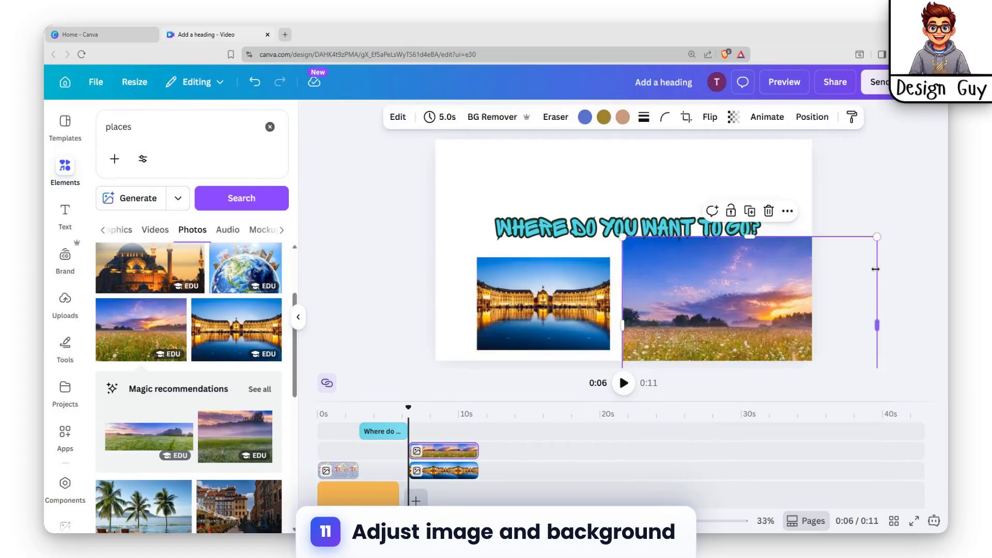
pyautogui.moveTo(884, 240); pyautogui.dragTo(637, 270)
# - Place the riverside town photo with the bridge on the page, beyond the meadow photo
pyautogui.scroll(-5, 150, 420)
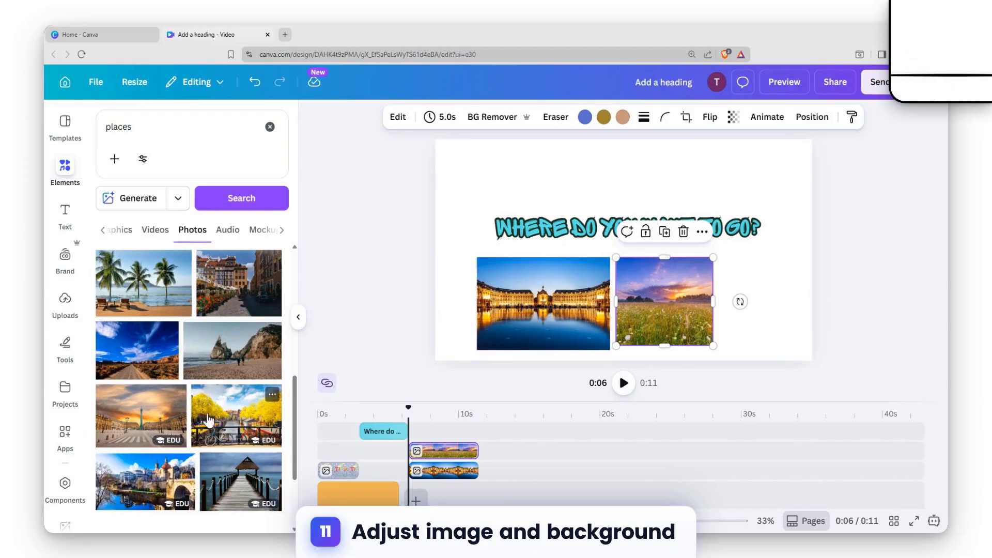
pyautogui.scroll(-3, 208, 420)
pyautogui.moveTo(145, 359); pyautogui.dragTo(798, 291)
pyautogui.press('Delete')
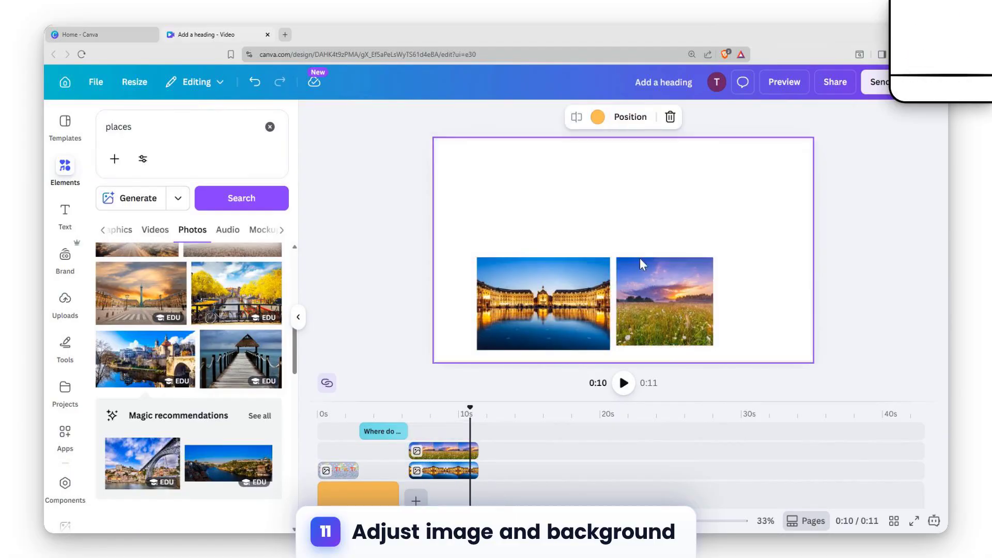
pyautogui.moveTo(147, 364); pyautogui.dragTo(787, 280)
# - Shift the three photo clips earlier on the timeline so they start together with the heading's clip
pyautogui.click(436, 471)
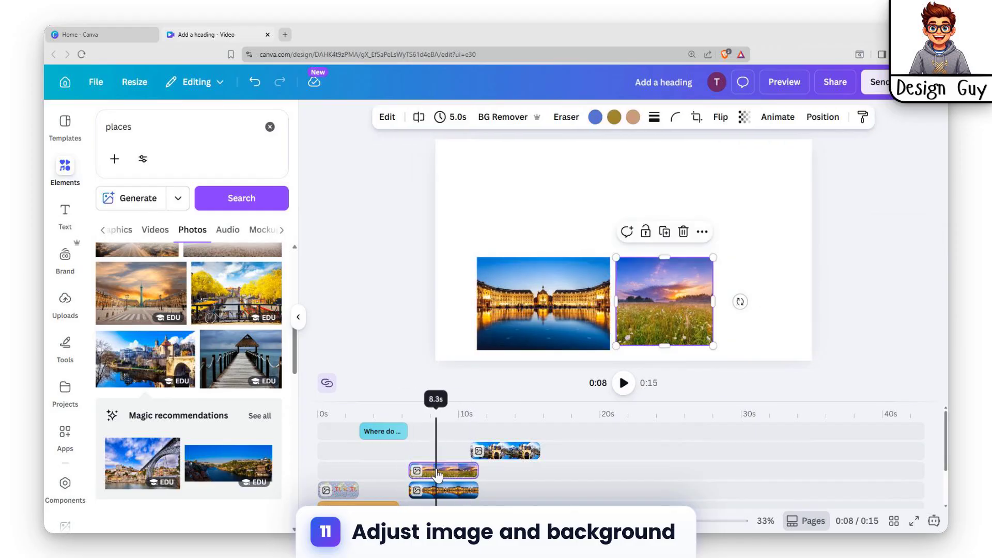
pyautogui.moveTo(436, 471); pyautogui.dragTo(382, 471)
pyautogui.moveTo(500, 449); pyautogui.dragTo(382, 443)
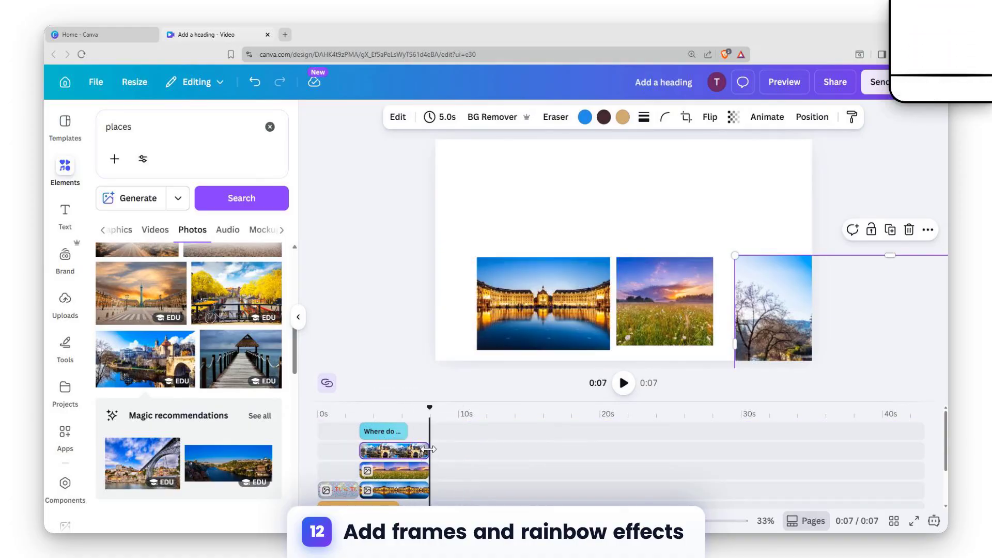
# - Trim the three photo clips to 3.4 s to end with the heading's clip, and extend the background clip to the same point
pyautogui.click(417, 451)
pyautogui.click(408, 491)
pyautogui.keyDown('shift'); pyautogui.click(407, 491); pyautogui.keyUp('shift')
pyautogui.keyDown('shift'); pyautogui.click(428, 473); pyautogui.keyUp('shift')
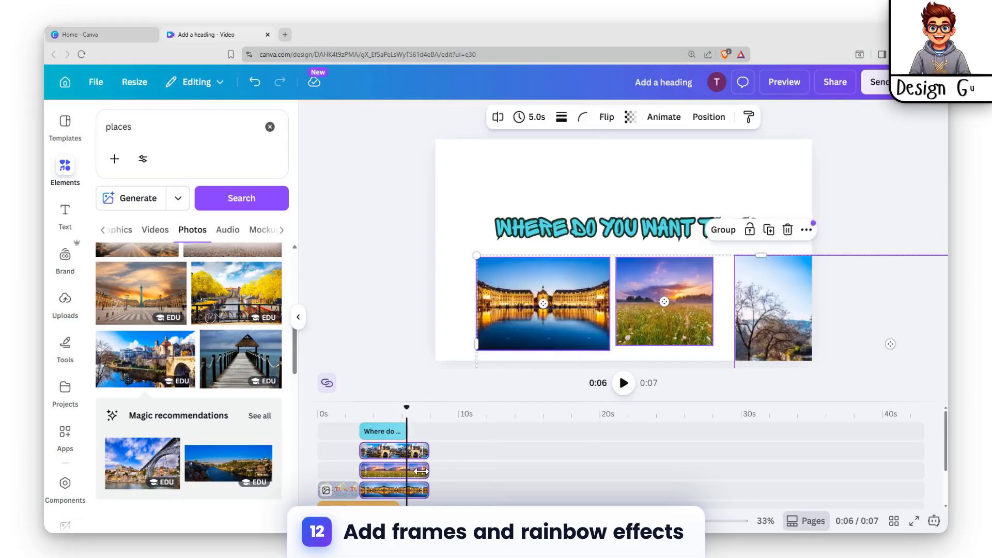
pyautogui.moveTo(421, 471); pyautogui.dragTo(400, 471)
pyautogui.click(382, 502)
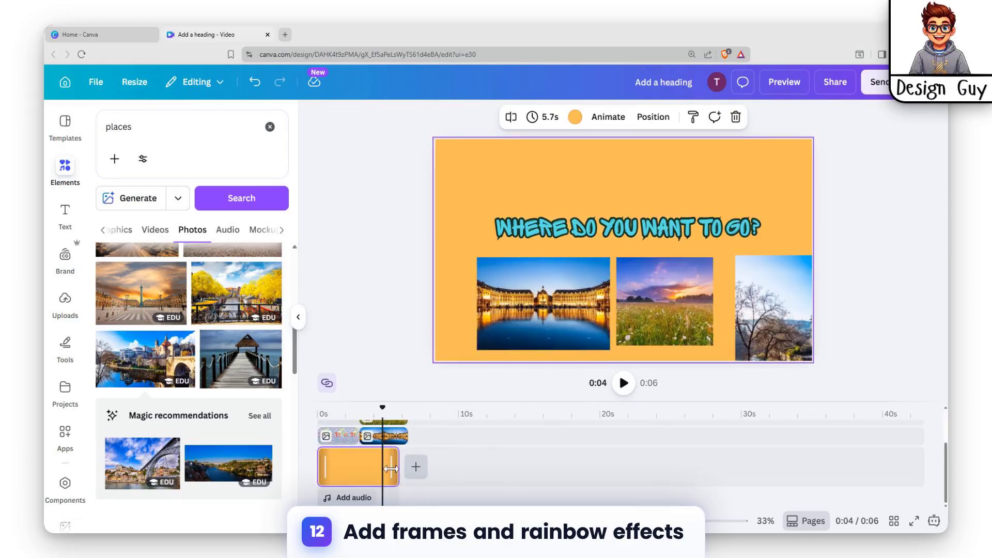
# - Shrink the riverside town photo to about the other photos' height and place it at the page's right edge
pyautogui.click(817, 292)
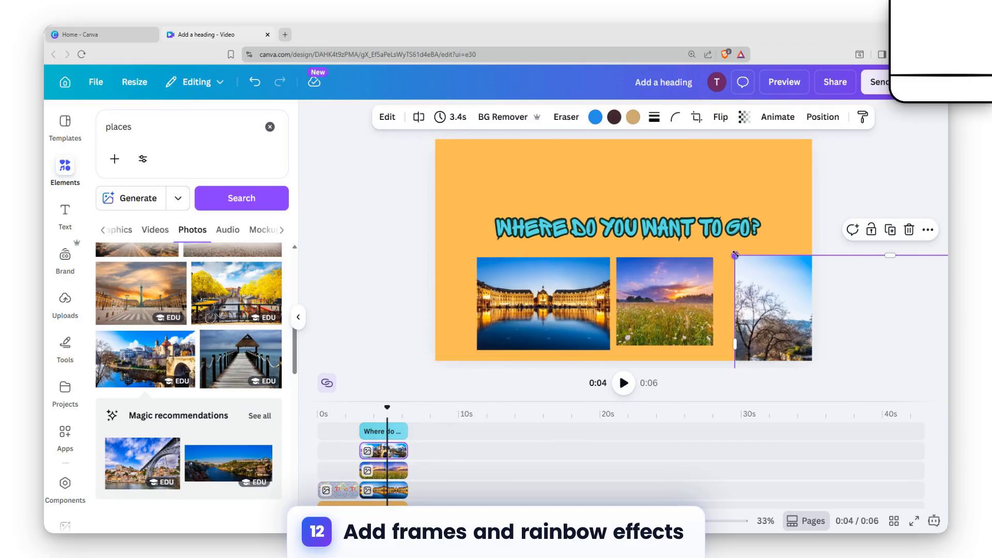
pyautogui.moveTo(734, 254); pyautogui.dragTo(777, 279)
pyautogui.moveTo(806, 326); pyautogui.dragTo(687, 255)
pyautogui.moveTo(658, 208); pyautogui.dragTo(760, 268)
pyautogui.moveTo(803, 333); pyautogui.dragTo(739, 344)
# - Move the heading up and shift the three photos higher beneath it
pyautogui.moveTo(612, 229); pyautogui.dragTo(608, 203)
pyautogui.moveTo(734, 322); pyautogui.dragTo(756, 275)
pyautogui.moveTo(685, 304); pyautogui.dragTo(668, 291)
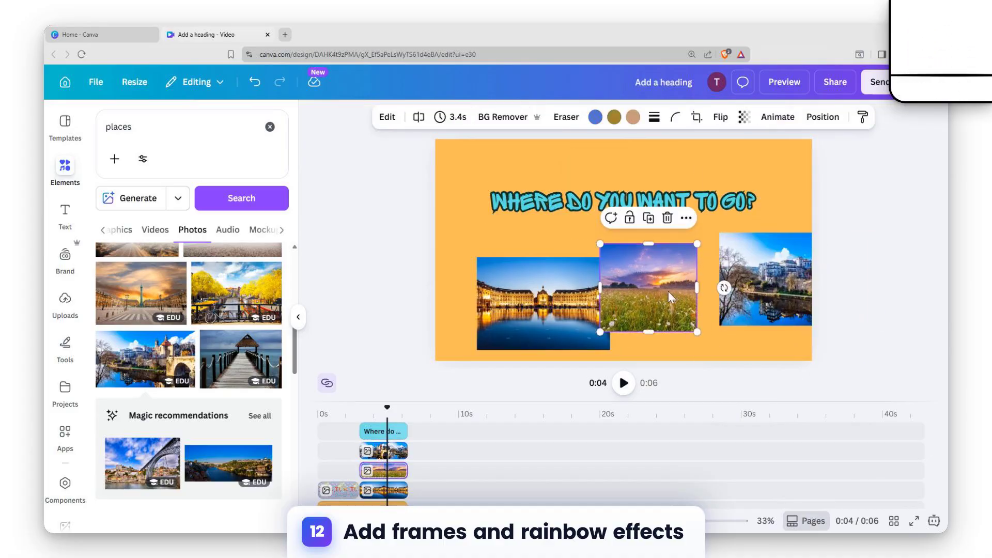
pyautogui.moveTo(542, 305); pyautogui.dragTo(526, 291)
# - Search the elements for "frame" and list all the frame results
pyautogui.tripleClick(194, 124)
pyautogui.write('frame')
pyautogui.press('Return')
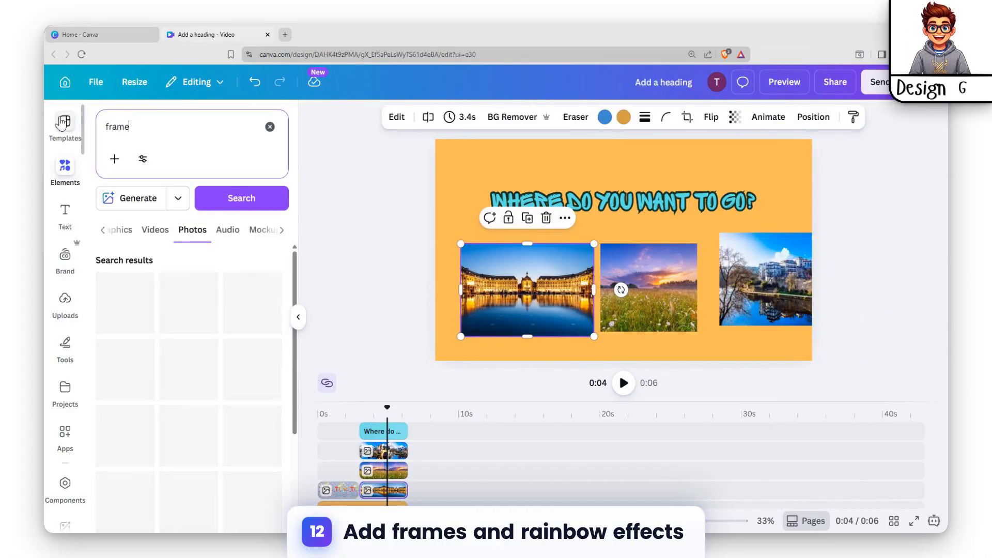
pyautogui.click(104, 231)
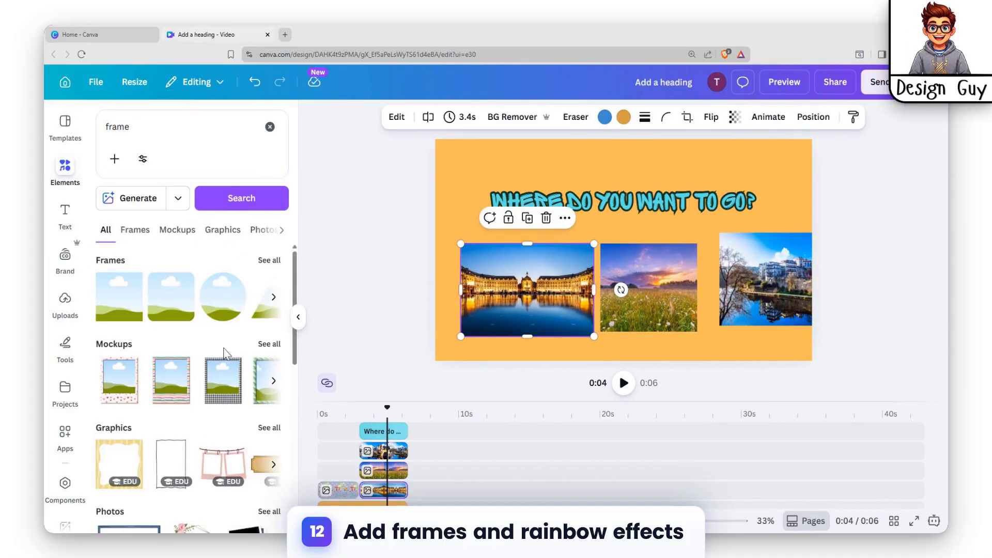
pyautogui.click(269, 260)
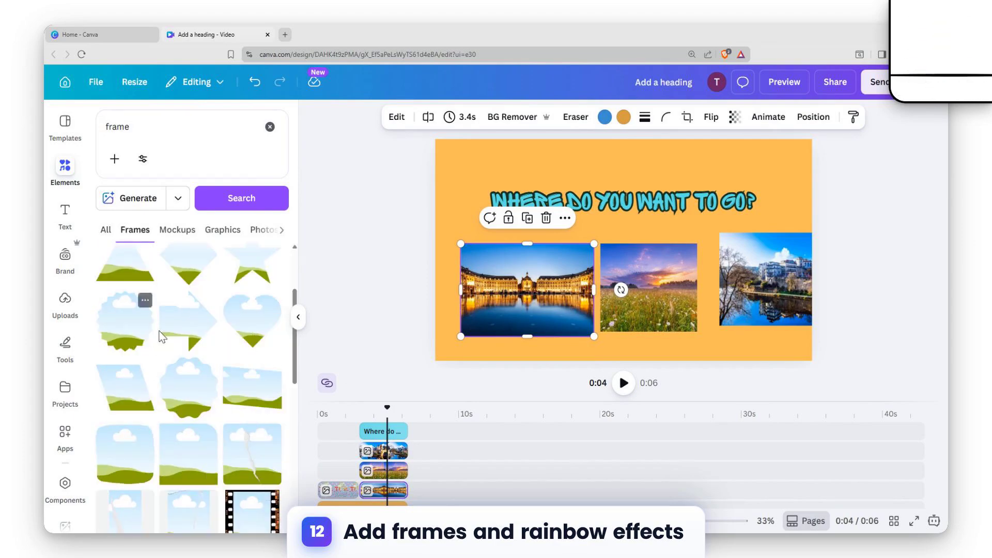
# - Insert a square frame with a soft rainbow edge and fill it with the palace photo
pyautogui.scroll(-10, 191, 356)
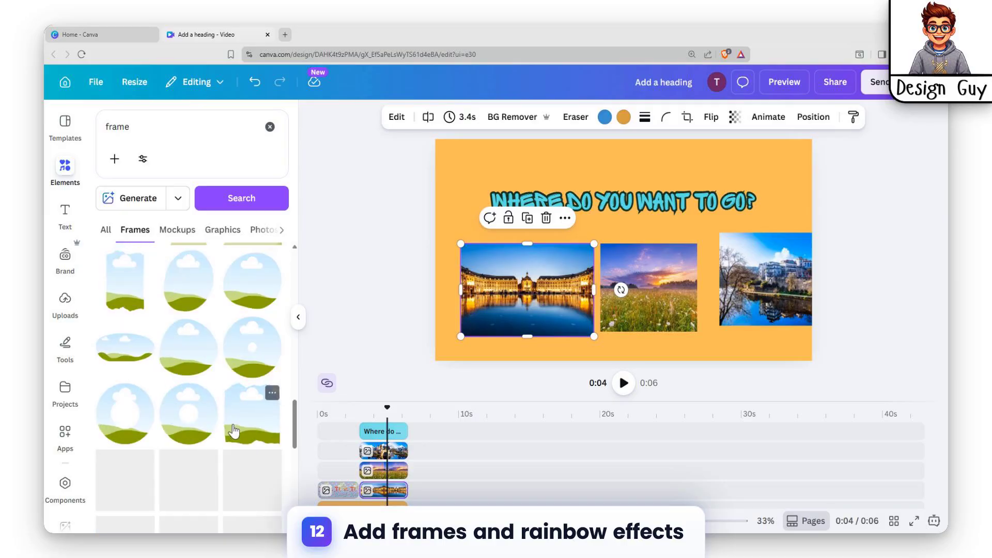
pyautogui.scroll(-10, 230, 408)
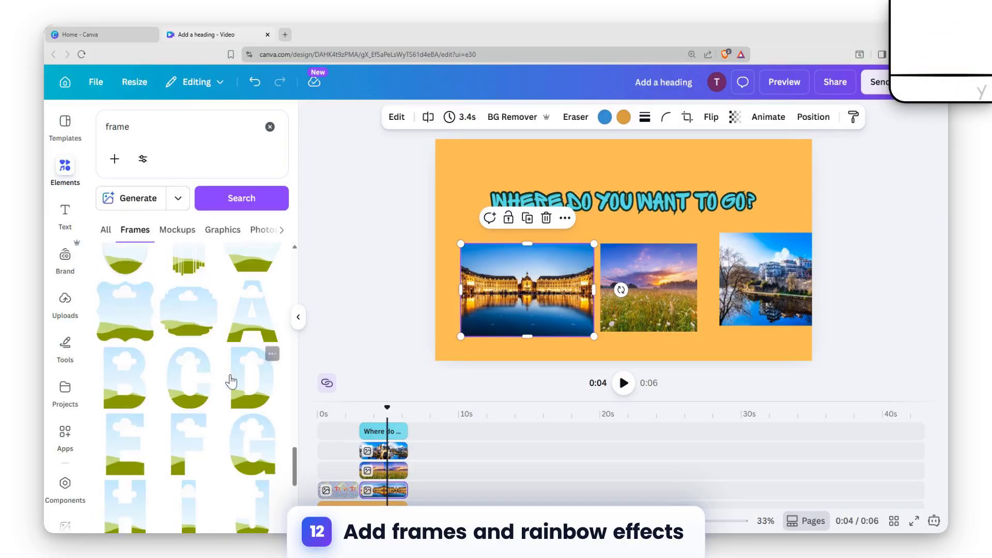
pyautogui.scroll(-5, 224, 398)
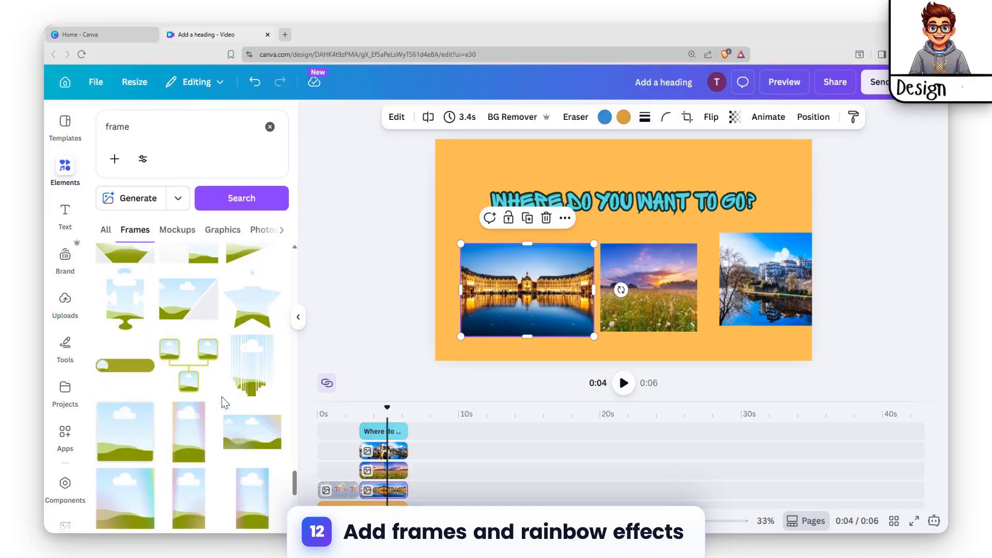
pyautogui.scroll(-8, 224, 402)
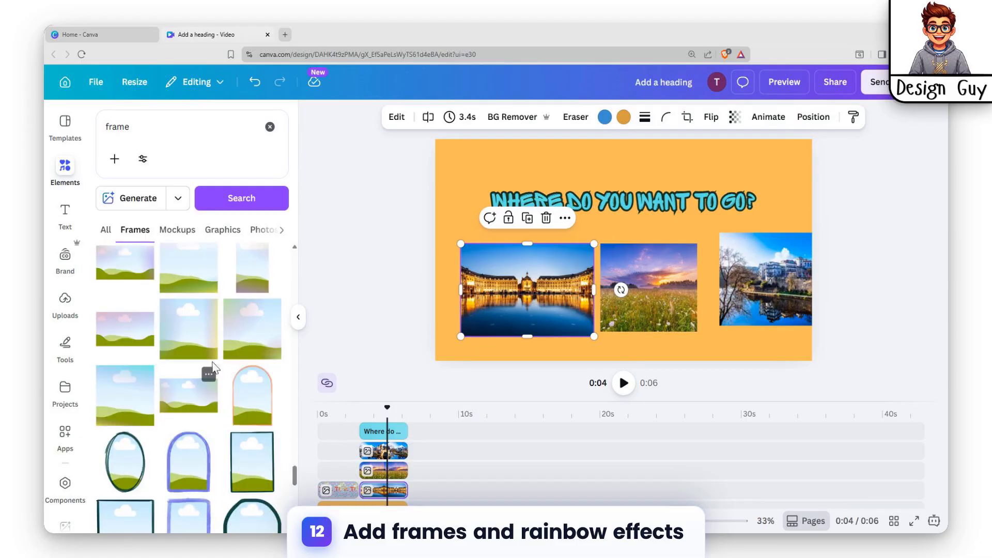
pyautogui.click(194, 339)
pyautogui.moveTo(527, 287)
pyautogui.mouseDown()
pyautogui.moveTo(619, 261)
pyautogui.moveTo(534, 282)
pyautogui.mouseUp()
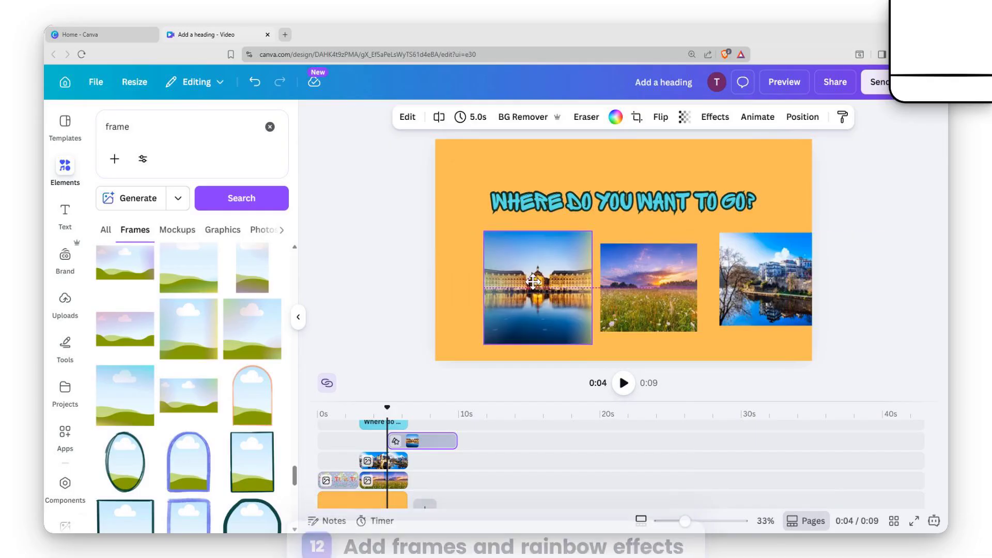
# - Insert a second rainbow-edged square frame, fill it with the meadow photo and place it beside the framed palace
pyautogui.click(251, 328)
pyautogui.click(670, 330)
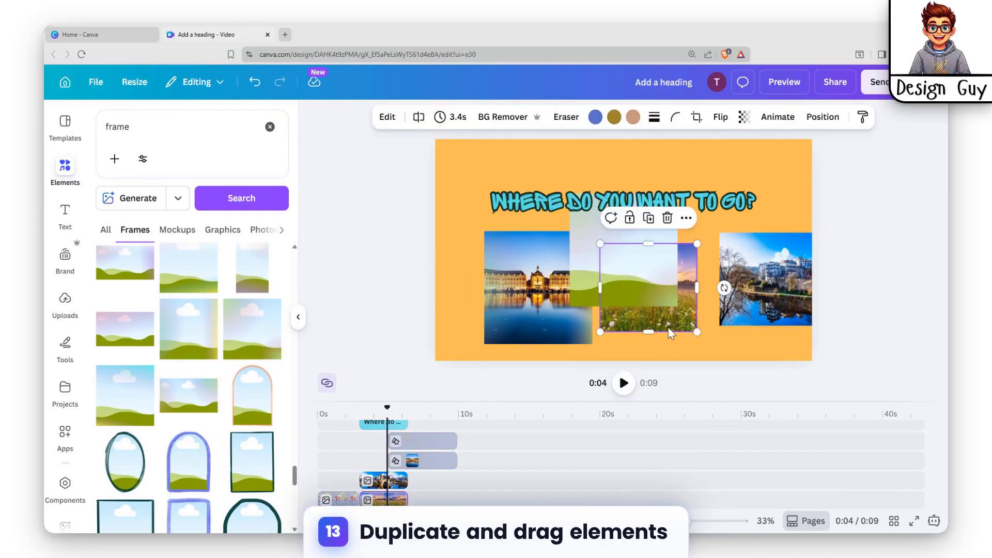
pyautogui.moveTo(670, 333)
pyautogui.mouseDown()
pyautogui.moveTo(666, 309)
pyautogui.moveTo(628, 271)
pyautogui.moveTo(655, 323)
pyautogui.mouseUp()
pyautogui.moveTo(706, 345); pyautogui.dragTo(704, 344)
# - Duplicate the frame for the riverside town photo and line up the three framed photos in a row below the heading
pyautogui.hotkey('ctrl', 'd')
pyautogui.moveTo(663, 299); pyautogui.dragTo(764, 294)
pyautogui.moveTo(466, 239); pyautogui.dragTo(721, 278)
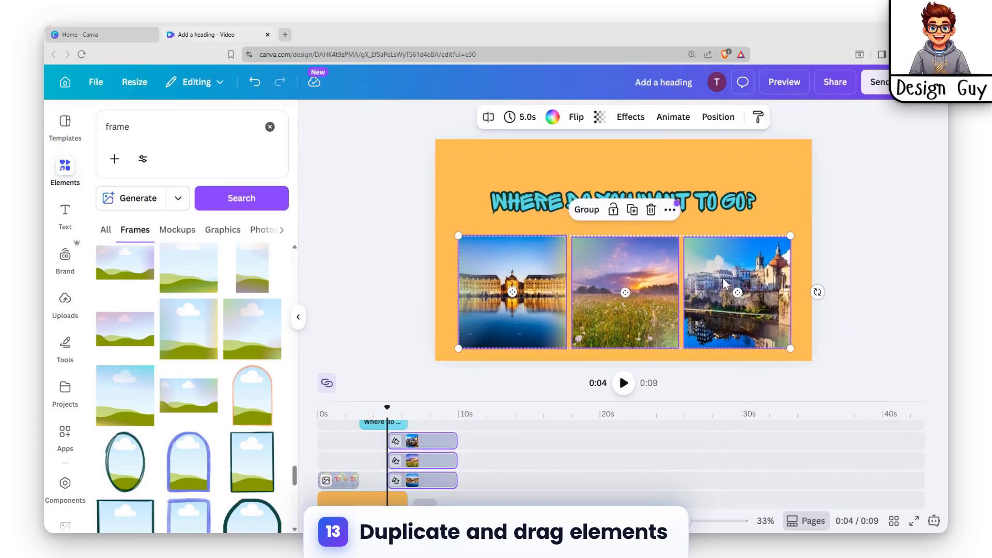
pyautogui.click(715, 206)
pyautogui.click(725, 274)
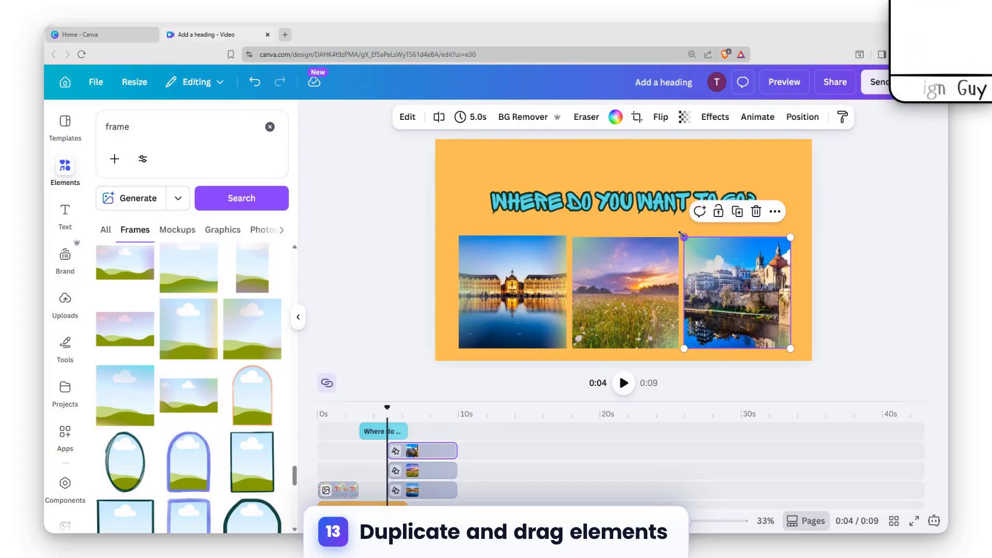
# - Resize the riverside town, meadow and palace frames slightly so all three match in height and align along their upper edges
pyautogui.moveTo(681, 234); pyautogui.dragTo(679, 236)
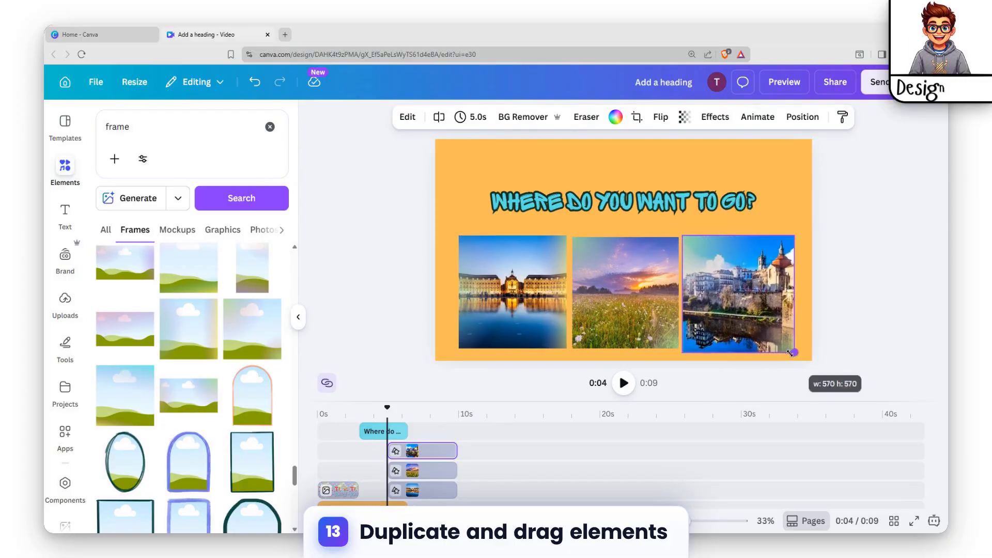
pyautogui.click(664, 292)
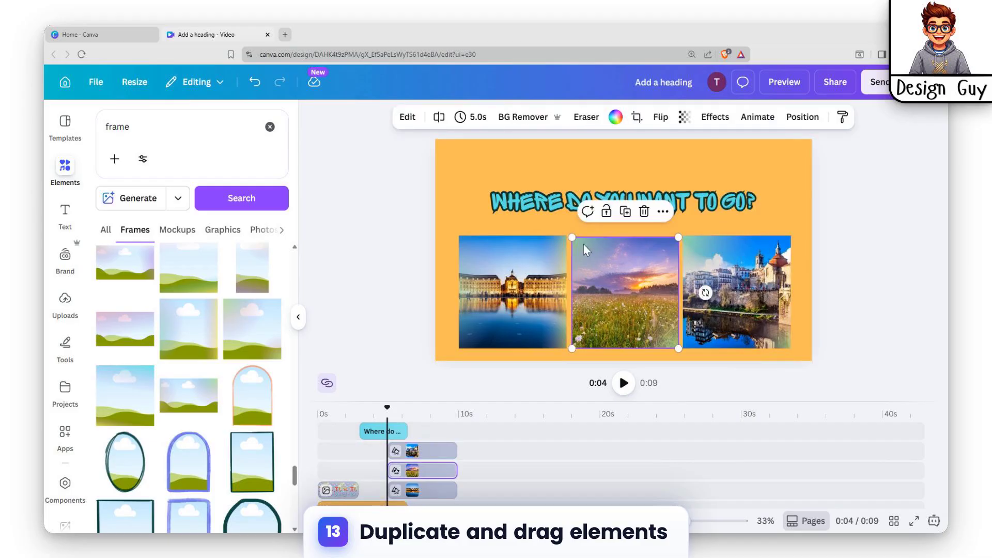
pyautogui.moveTo(675, 234); pyautogui.dragTo(676, 234)
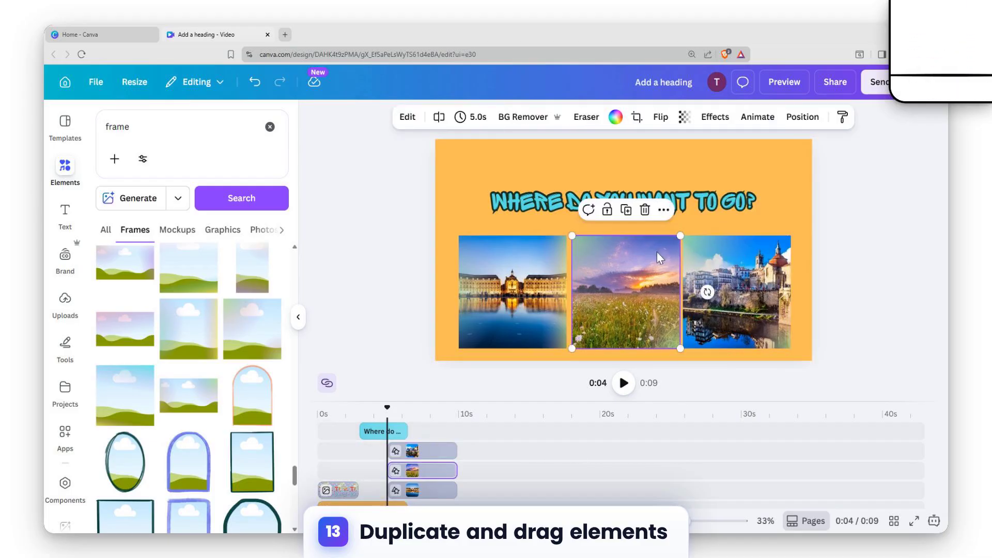
pyautogui.click(519, 237)
pyautogui.moveTo(568, 236); pyautogui.dragTo(567, 233)
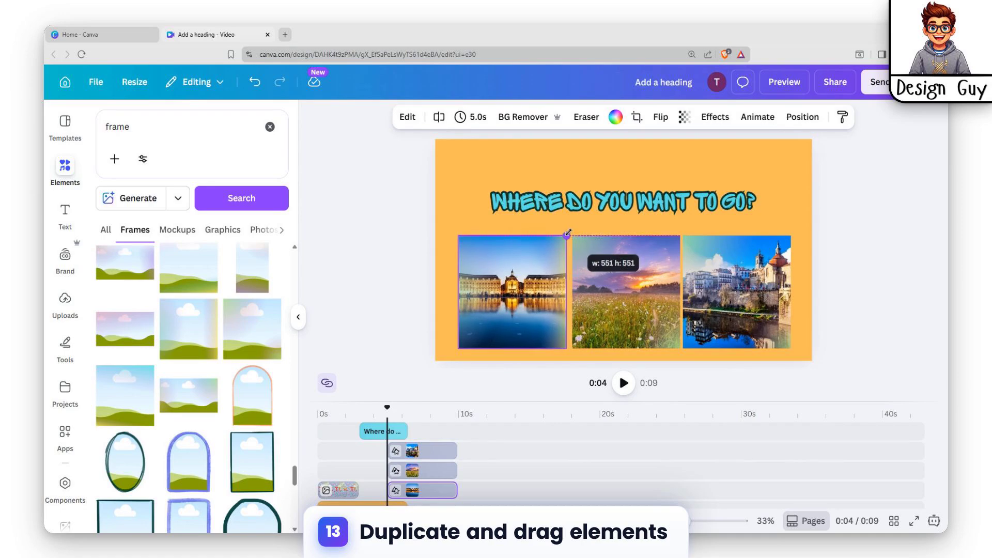
pyautogui.click(761, 308)
# - Shrink the three framed photos to the same smaller size and close up the gaps to keep them evenly spaced
pyautogui.click(538, 292)
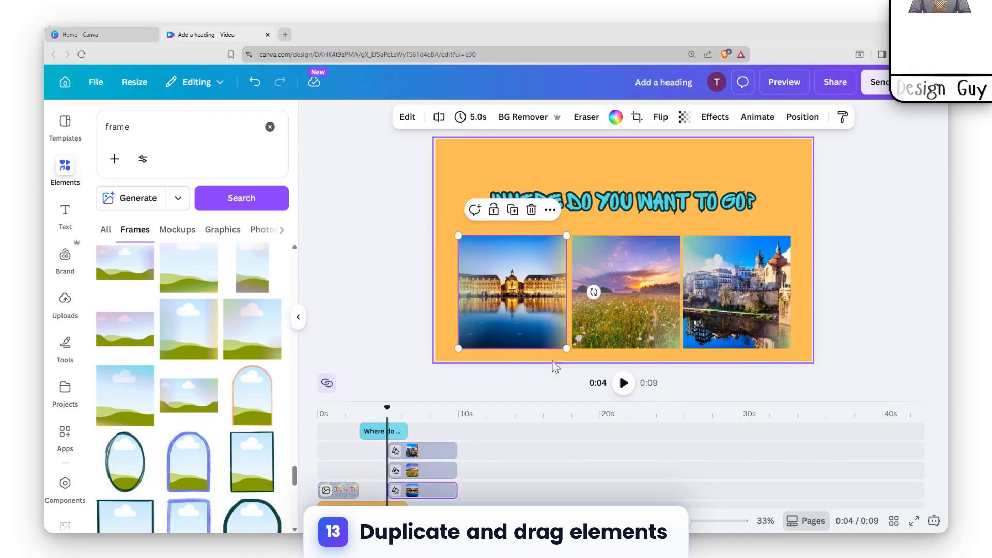
pyautogui.moveTo(567, 348); pyautogui.dragTo(542, 322)
pyautogui.moveTo(636, 305); pyautogui.dragTo(613, 305)
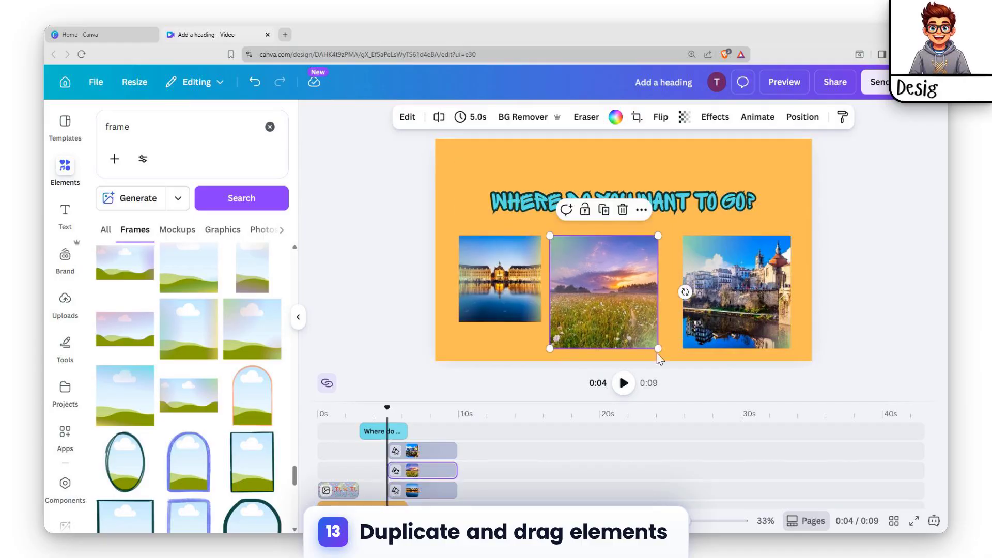
pyautogui.moveTo(658, 349); pyautogui.dragTo(632, 323)
pyautogui.click(742, 302)
pyautogui.moveTo(741, 303); pyautogui.dragTo(702, 302)
pyautogui.moveTo(751, 348); pyautogui.dragTo(726, 322)
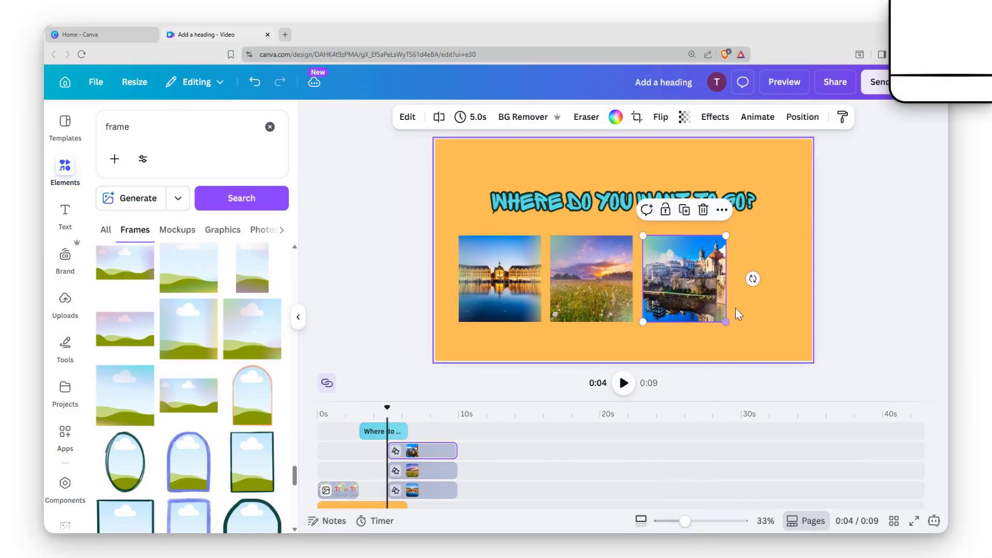
# - Group the three framed photos and centre the group below the heading
pyautogui.click(451, 228)
pyautogui.moveTo(451, 228); pyautogui.dragTo(730, 326)
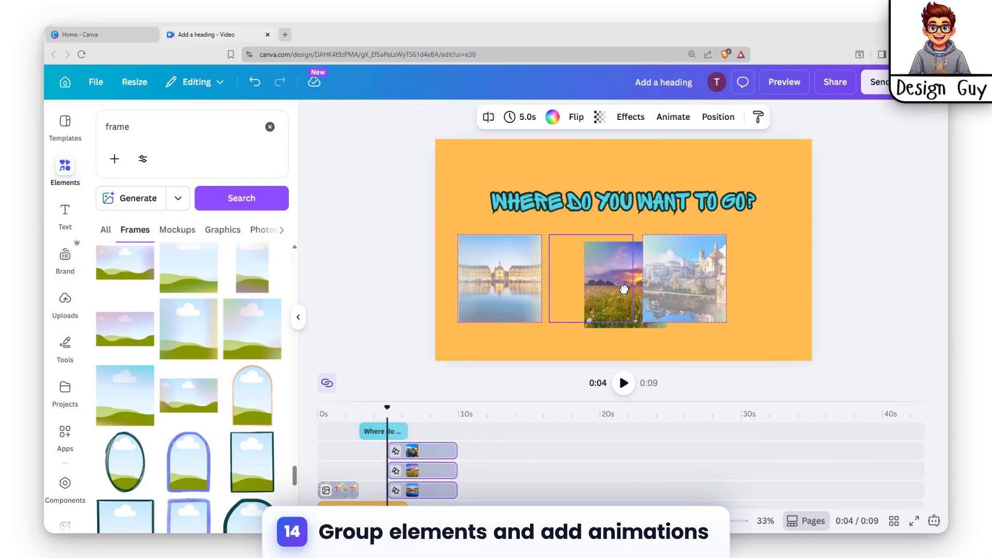
pyautogui.click(771, 301)
pyautogui.click(512, 280)
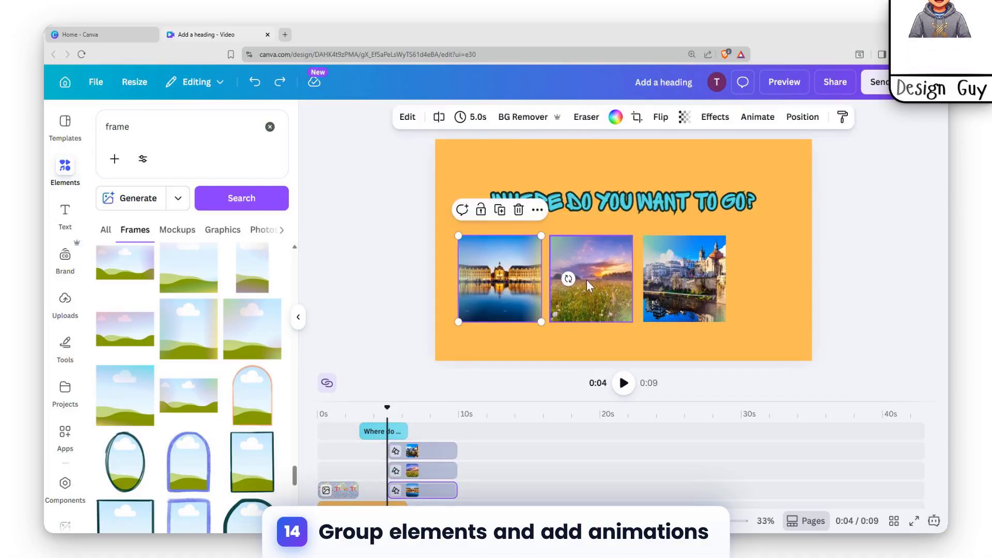
pyautogui.keyDown('shift'); pyautogui.click(587, 280); pyautogui.keyUp('shift')
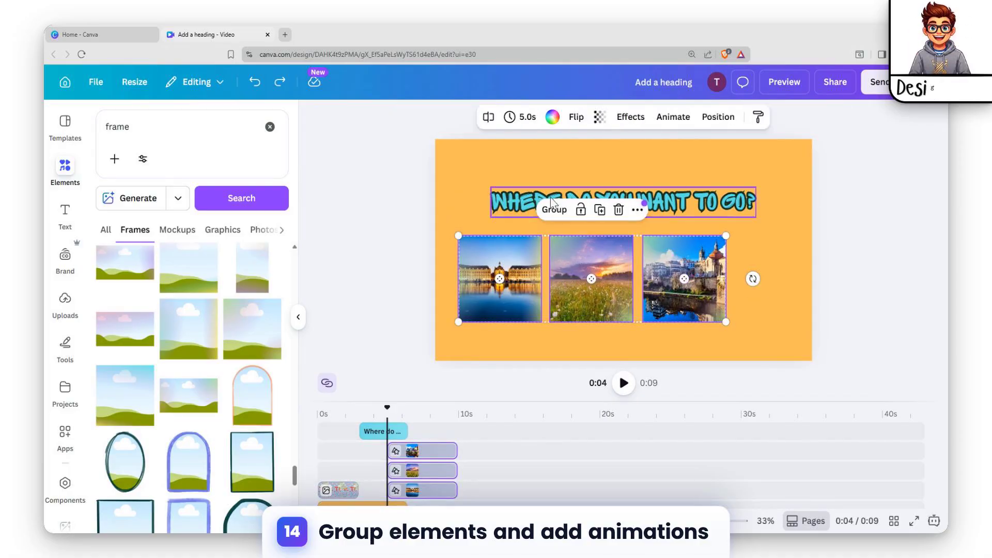
pyautogui.hotkey('ctrl', 'g')
pyautogui.moveTo(617, 298)
pyautogui.mouseDown()
pyautogui.moveTo(626, 301)
pyautogui.moveTo(617, 294)
pyautogui.mouseUp()
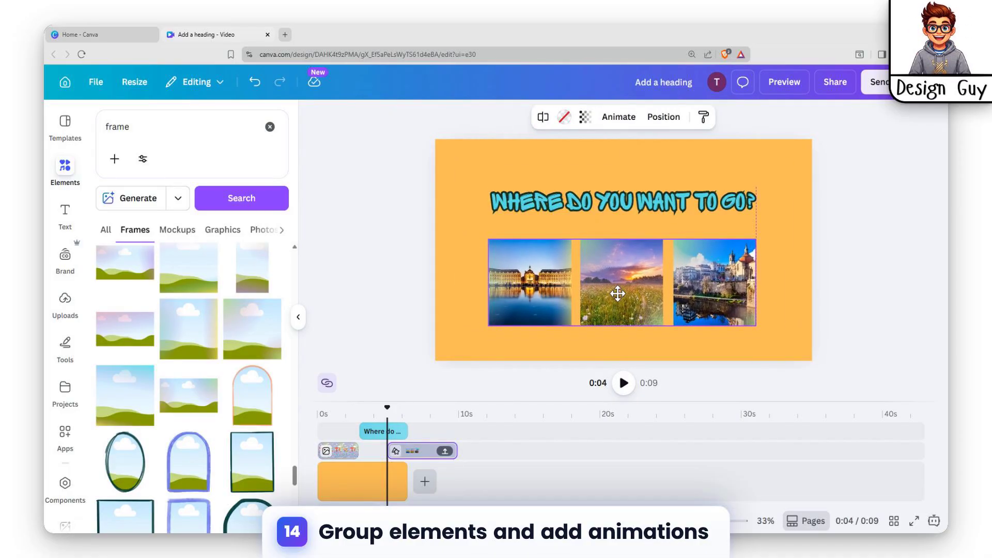
pyautogui.click(857, 243)
# - Ungroup the three framed photos and apply the Pan animation to the palace photo
pyautogui.click(513, 277)
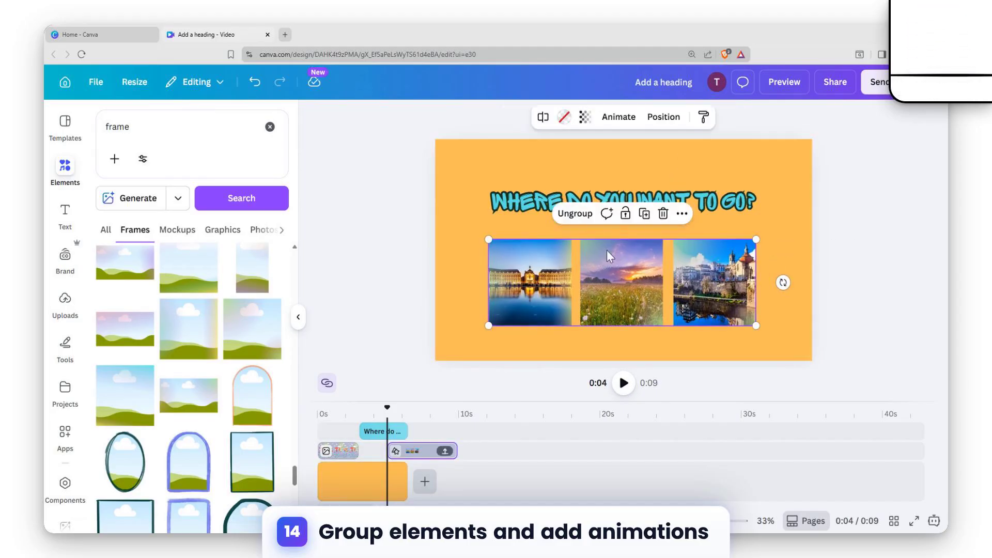
pyautogui.click(575, 213)
pyautogui.click(520, 314)
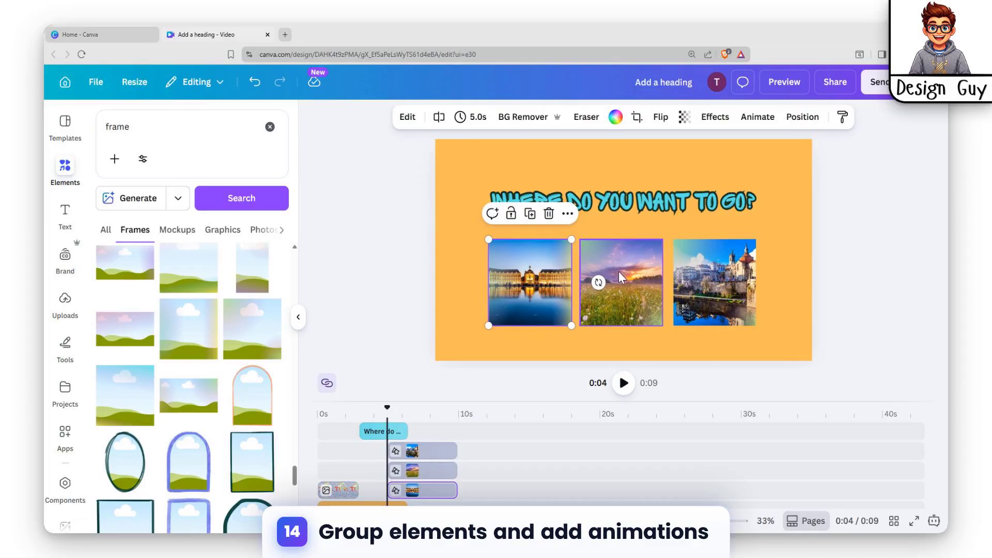
pyautogui.click(716, 117)
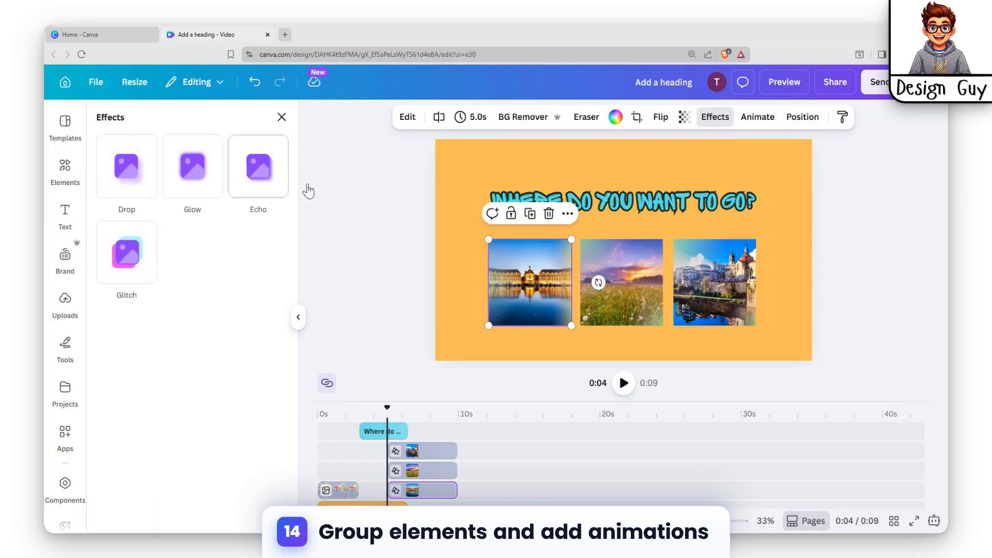
pyautogui.click(757, 117)
pyautogui.scroll(-3, 159, 327)
pyautogui.click(194, 187)
# - Apply the Rise animation to the meadow photo and slow its speed to nearly the minimum
pyautogui.click(633, 302)
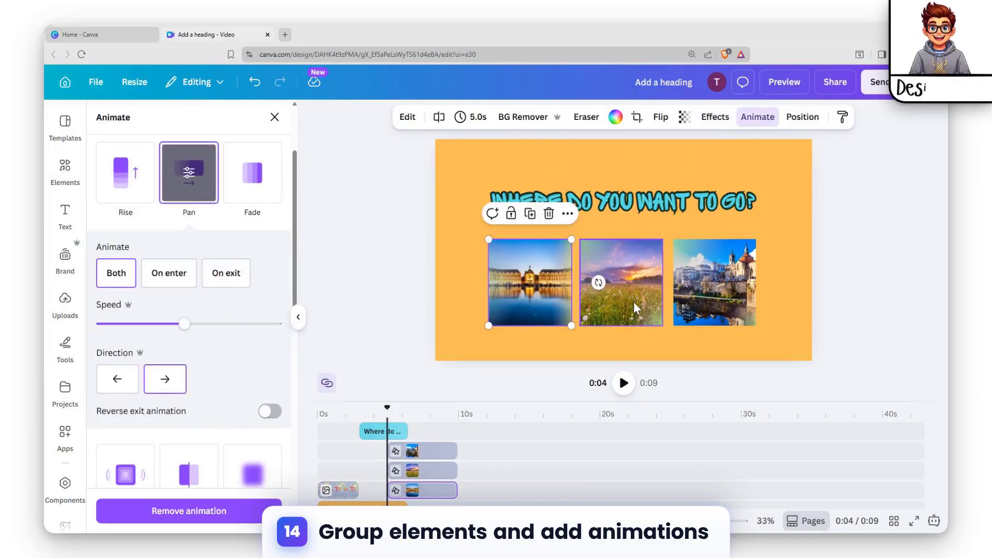
pyautogui.click(267, 194)
pyautogui.click(126, 173)
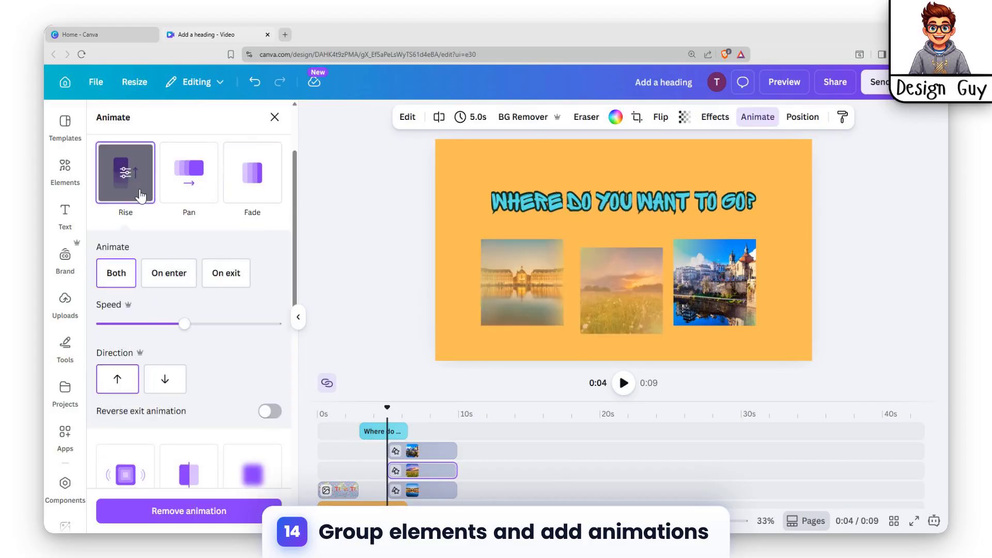
pyautogui.moveTo(105, 326); pyautogui.dragTo(99, 326)
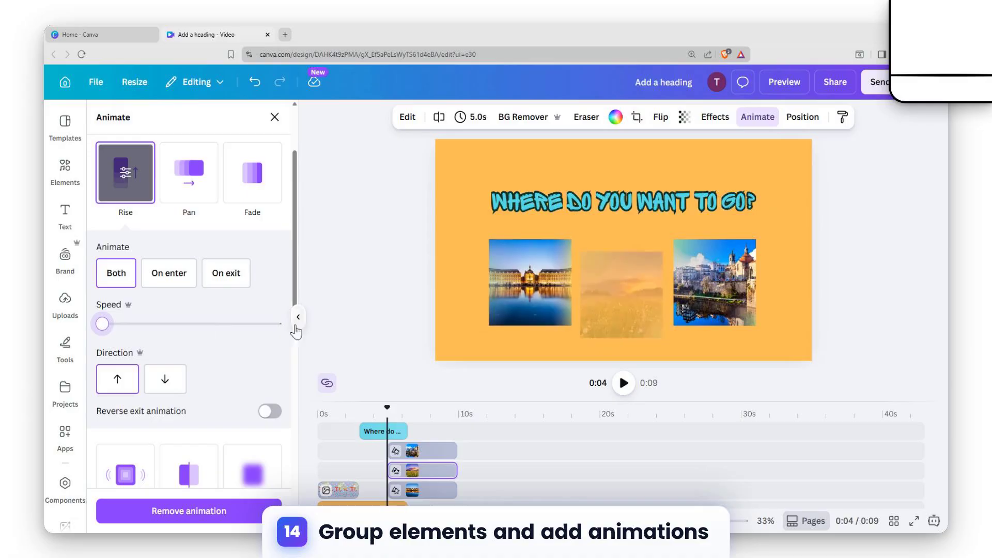
# - Animate the riverside town photo with Tumble instead of Tectonic and lower the animation's intensity
pyautogui.click(703, 305)
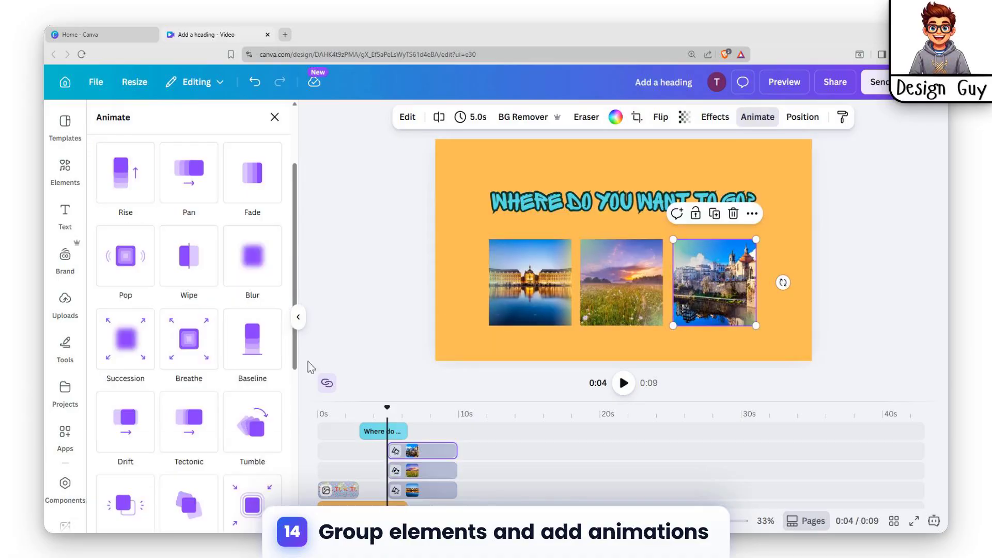
pyautogui.scroll(-2, 232, 346)
pyautogui.click(189, 305)
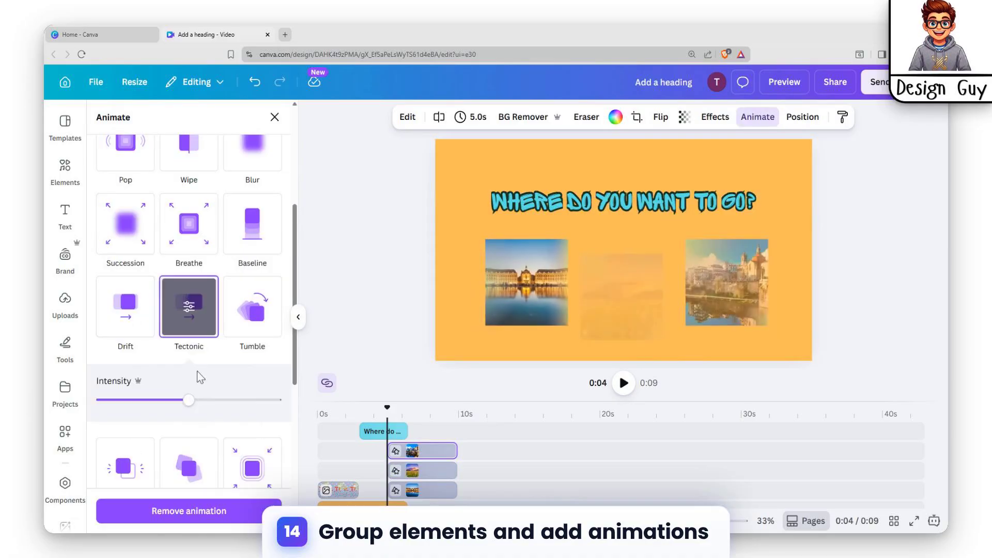
pyautogui.scroll(-4, 195, 414)
pyautogui.scroll(4, 175, 352)
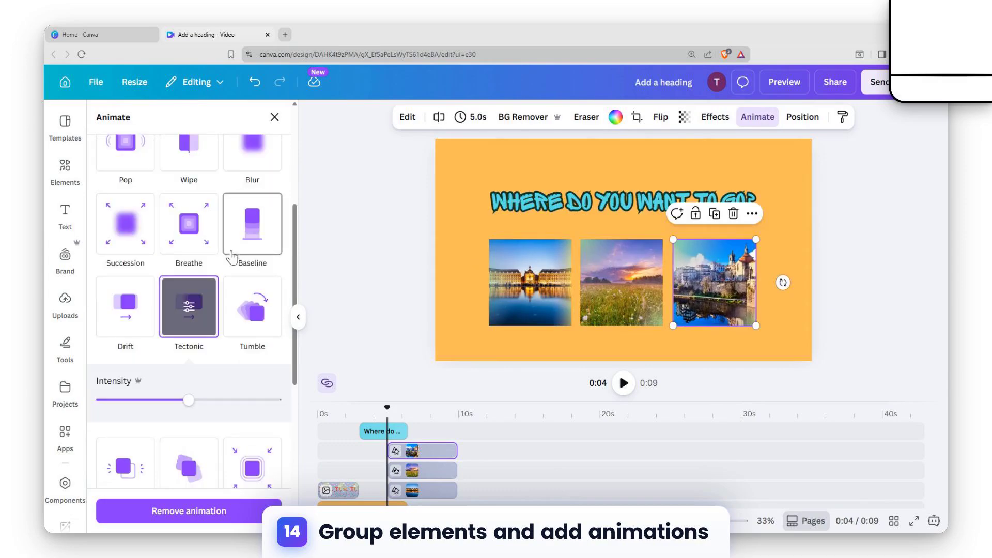
pyautogui.click(257, 303)
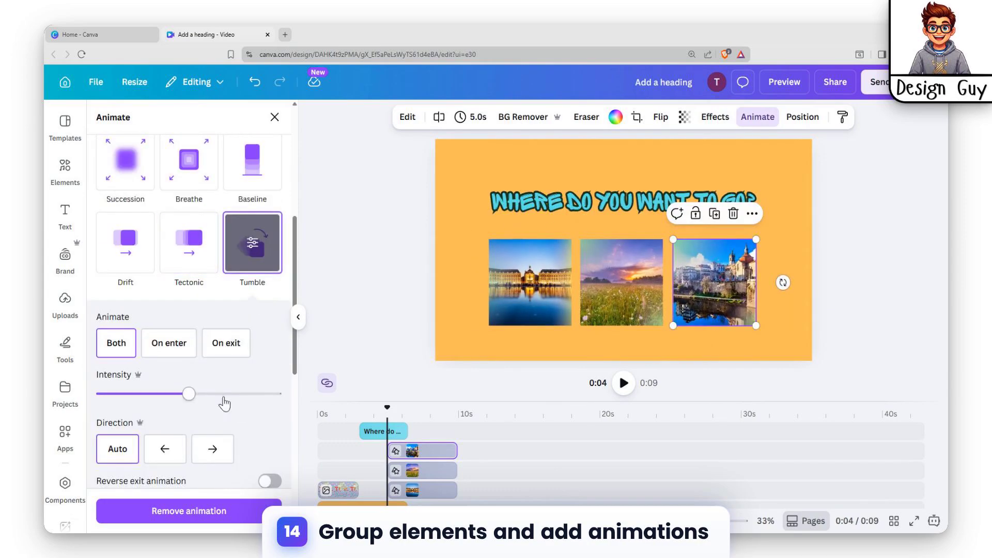
pyautogui.scroll(-2, 199, 403)
pyautogui.moveTo(178, 279); pyautogui.dragTo(127, 279)
# - Play the video from about the one-second mark to check the animations and how long the background lasts
pyautogui.moveTo(387, 413); pyautogui.dragTo(332, 409)
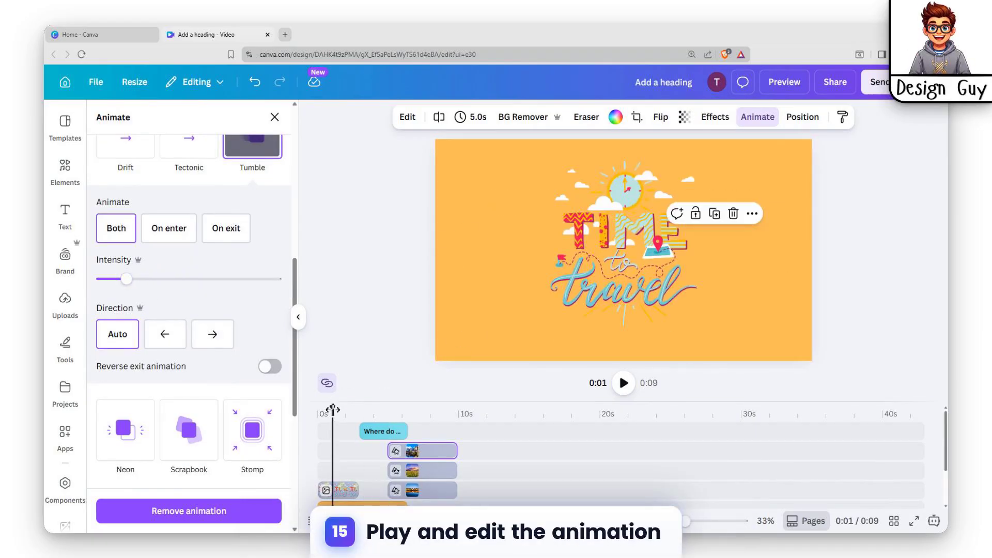
pyautogui.click(624, 383)
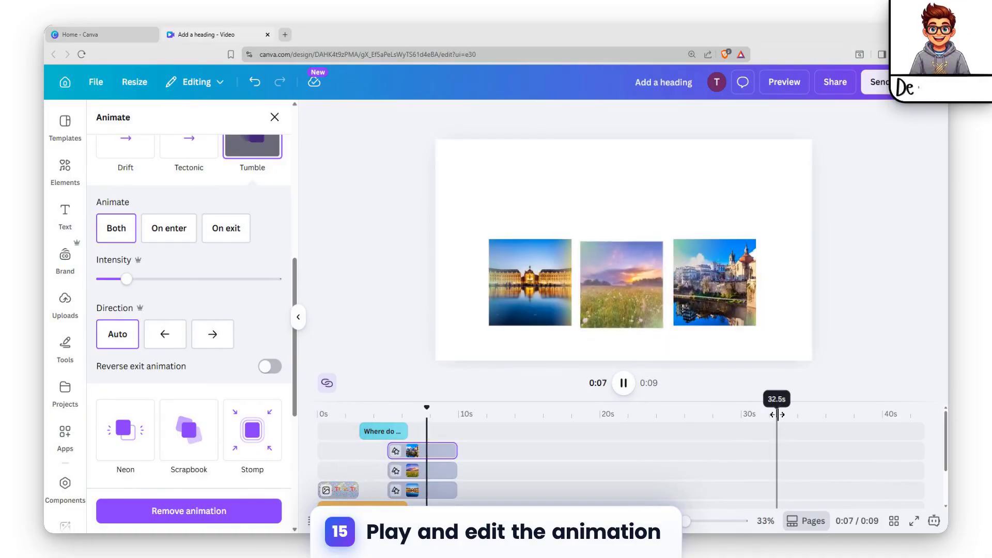
pyautogui.scroll(-2, 495, 456)
pyautogui.scroll(2, 495, 455)
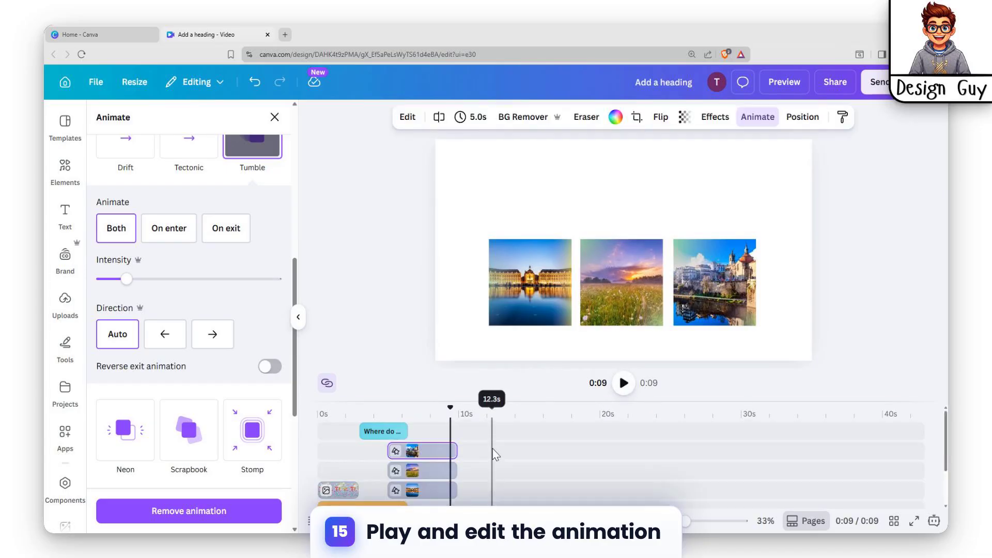
# - Add a blank page after the orange one and trim it to 3.5 s to match the end of the photo clips
pyautogui.scroll(-2, 495, 454)
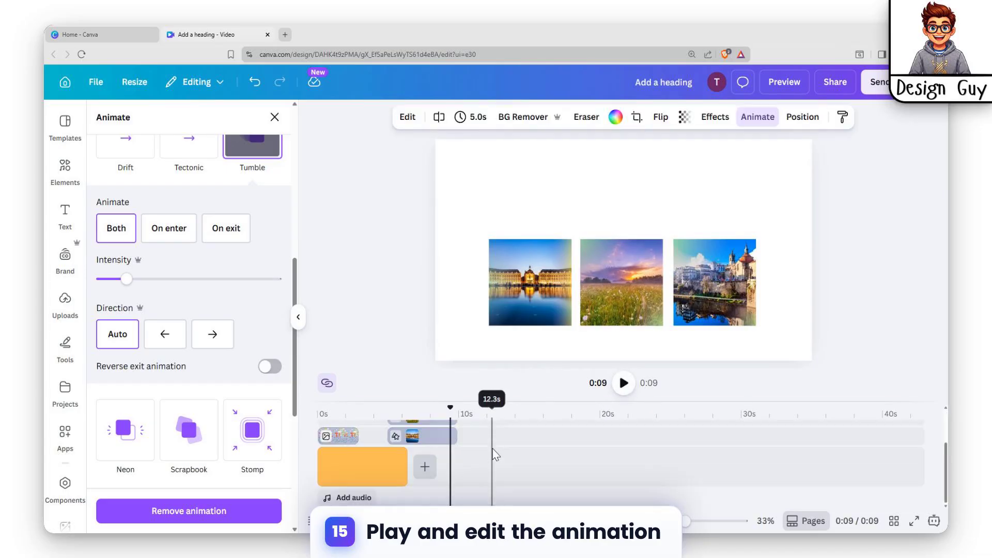
pyautogui.click(424, 468)
pyautogui.click(414, 436)
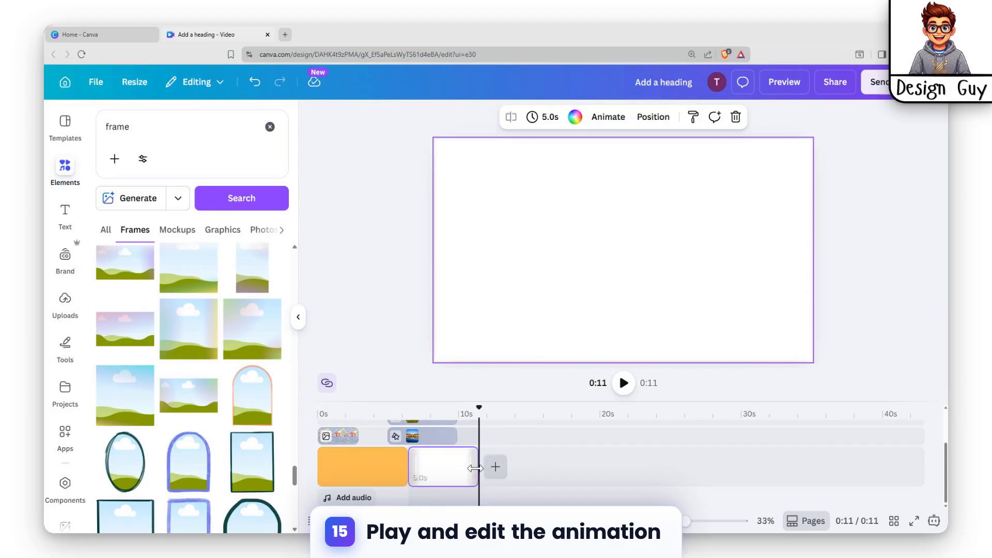
pyautogui.moveTo(475, 468); pyautogui.dragTo(455, 467)
# - Add a Chop transition between the orange page and the blank page and play it back
pyautogui.click(407, 466)
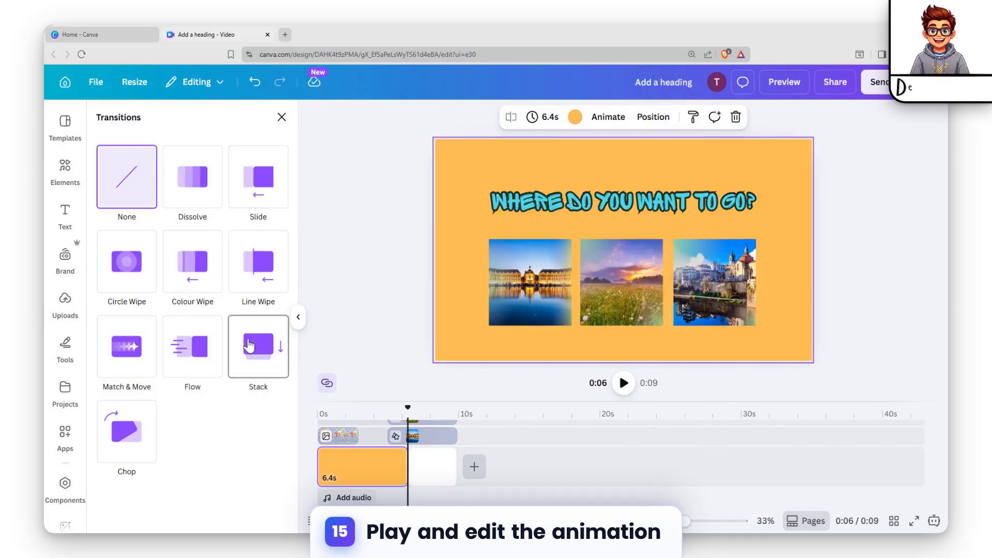
pyautogui.click(119, 416)
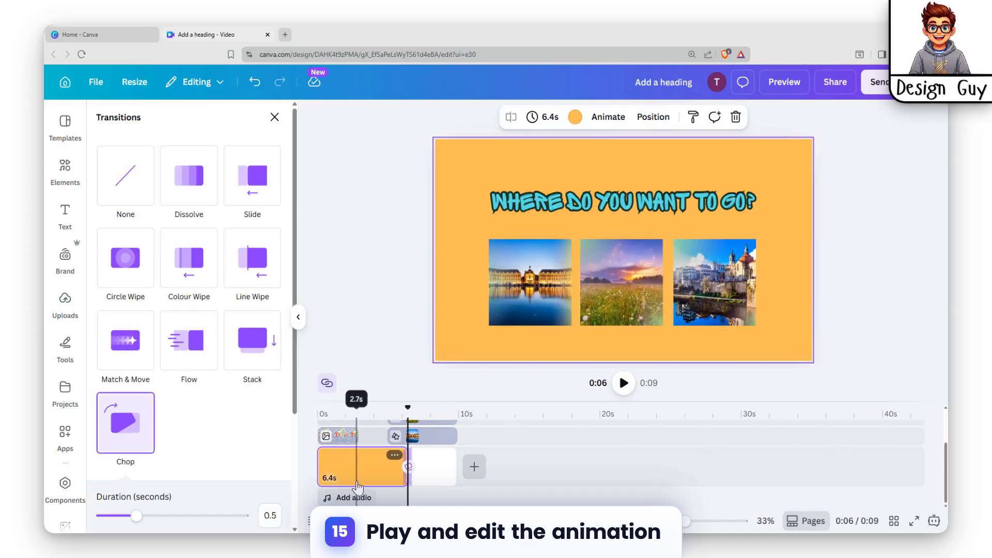
pyautogui.click(623, 382)
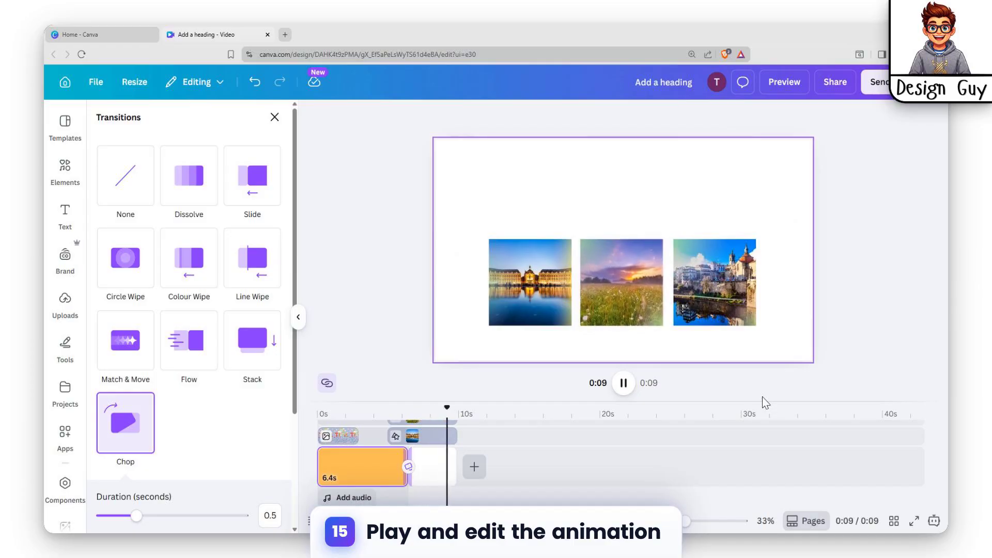
pyautogui.click(624, 383)
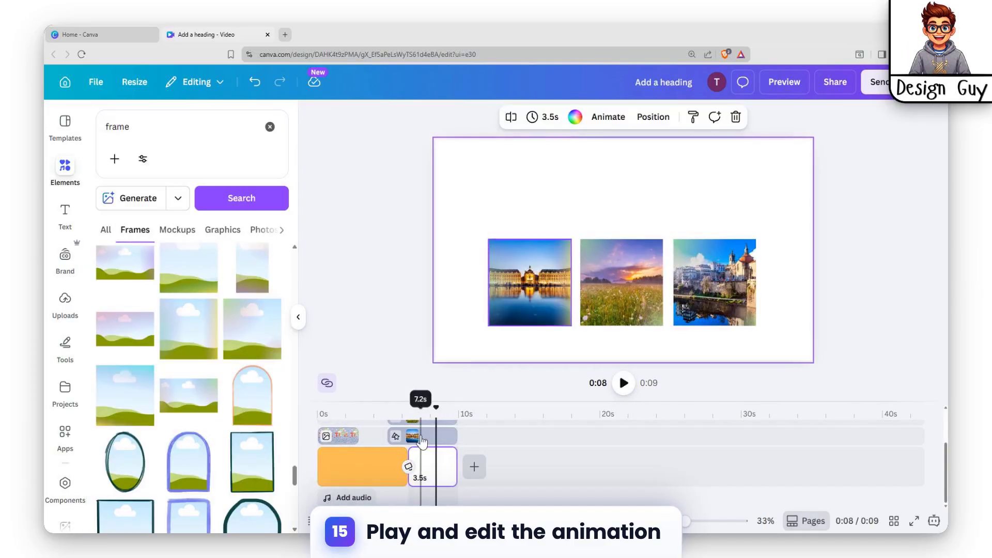
# - Turn on the reverse exit animation for the palace photo's Pan effect
pyautogui.click(503, 283)
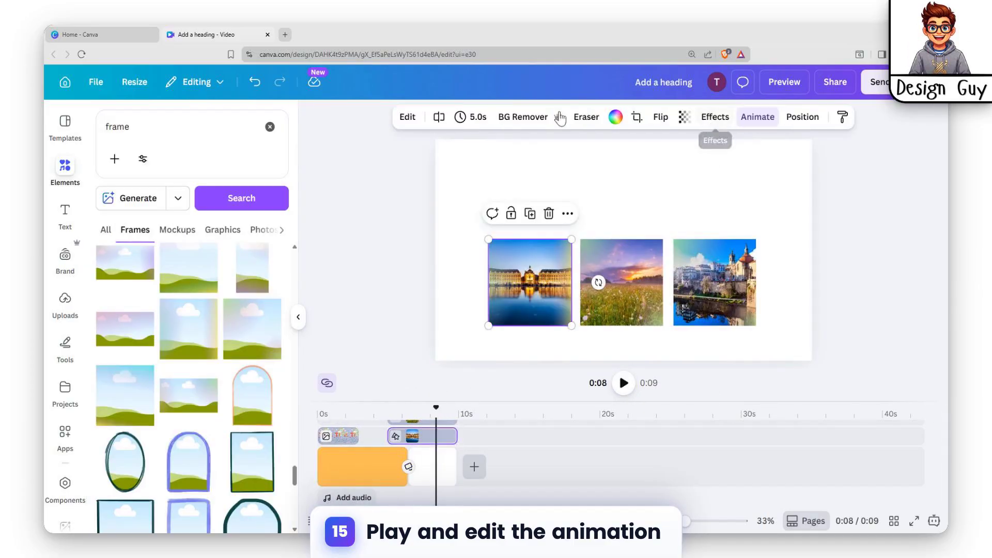
pyautogui.click(758, 117)
pyautogui.scroll(-5, 224, 353)
pyautogui.scroll(3, 224, 353)
pyautogui.click(269, 295)
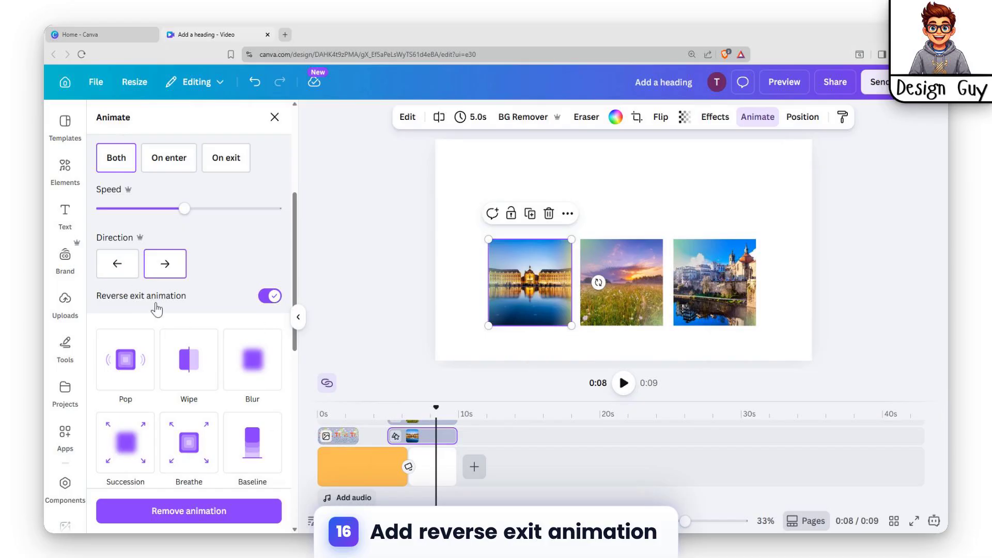
pyautogui.scroll(4, 271, 263)
pyautogui.scroll(-10, 261, 266)
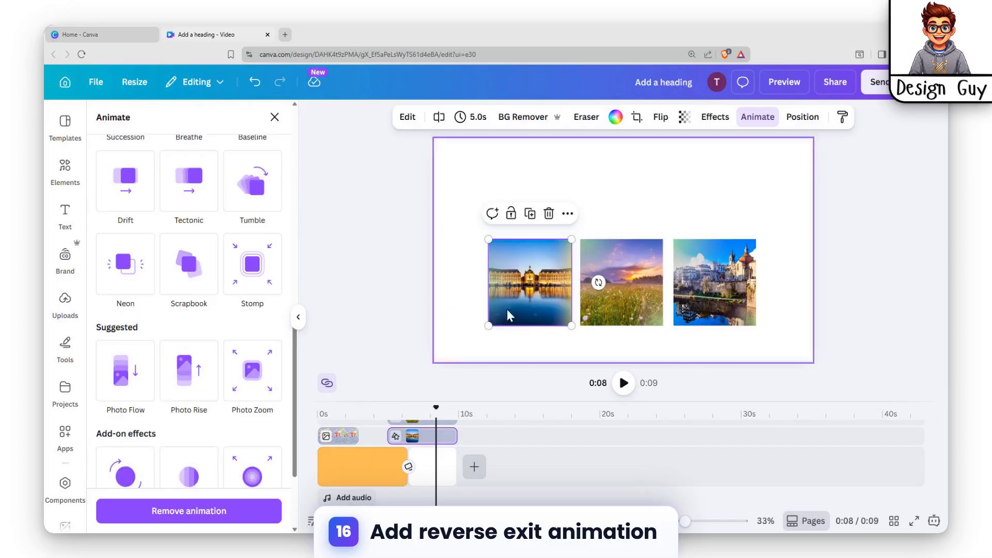
# - Play the video to check the exit animations and the opening travel graphic
pyautogui.click(623, 385)
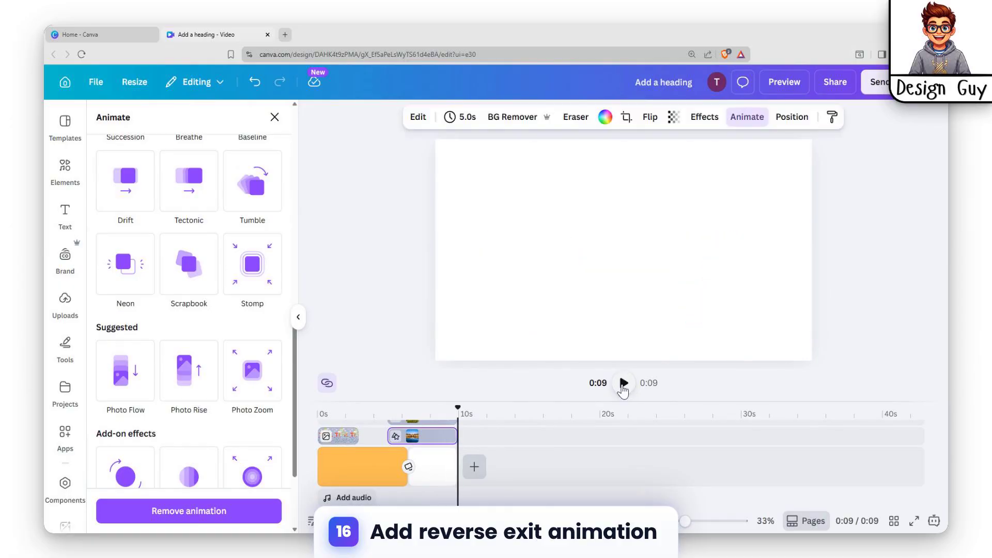
pyautogui.click(623, 385)
pyautogui.click(771, 232)
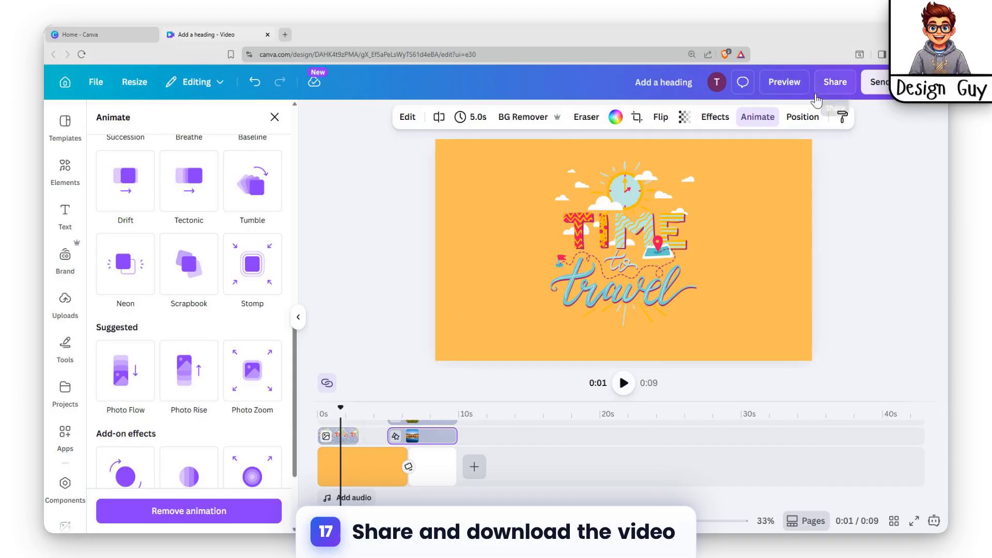
# - Open the download settings for the video
pyautogui.click(834, 84)
pyautogui.click(736, 373)
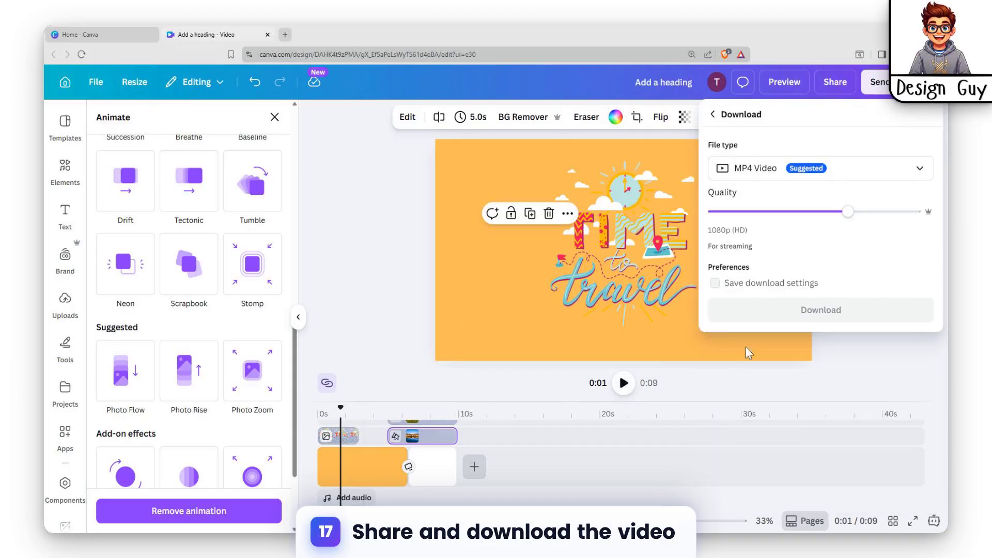